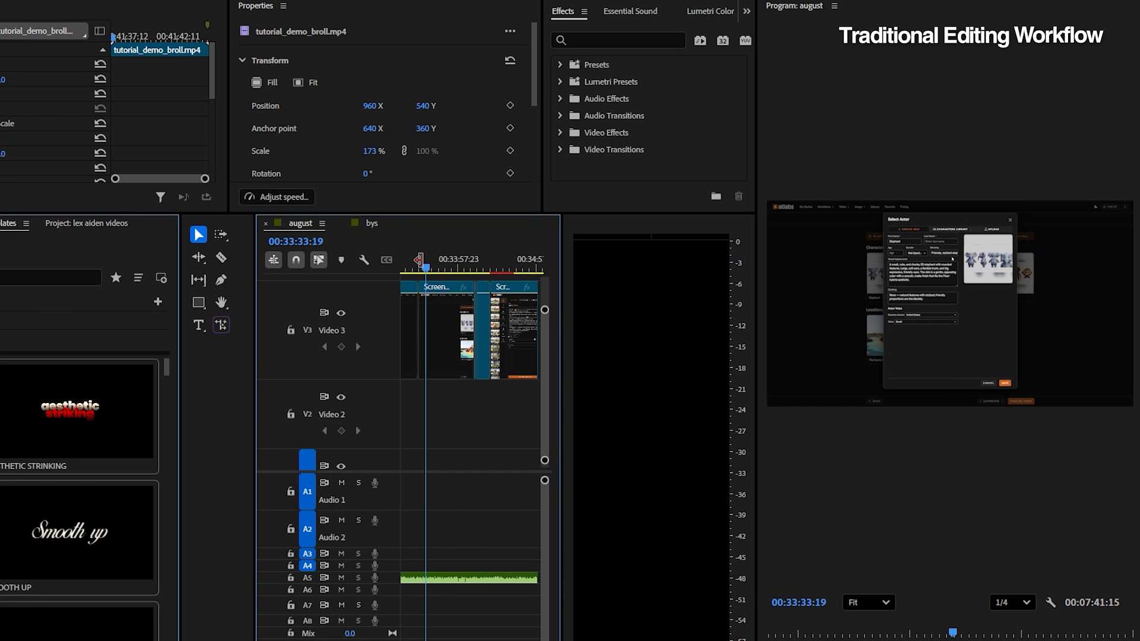
# Split the audio clip on the Audio 5 track at 00:33:41:10 and move the playhead to about 00:33:53
pyautogui.moveTo(370, 151); pyautogui.dragTo(410, 151)
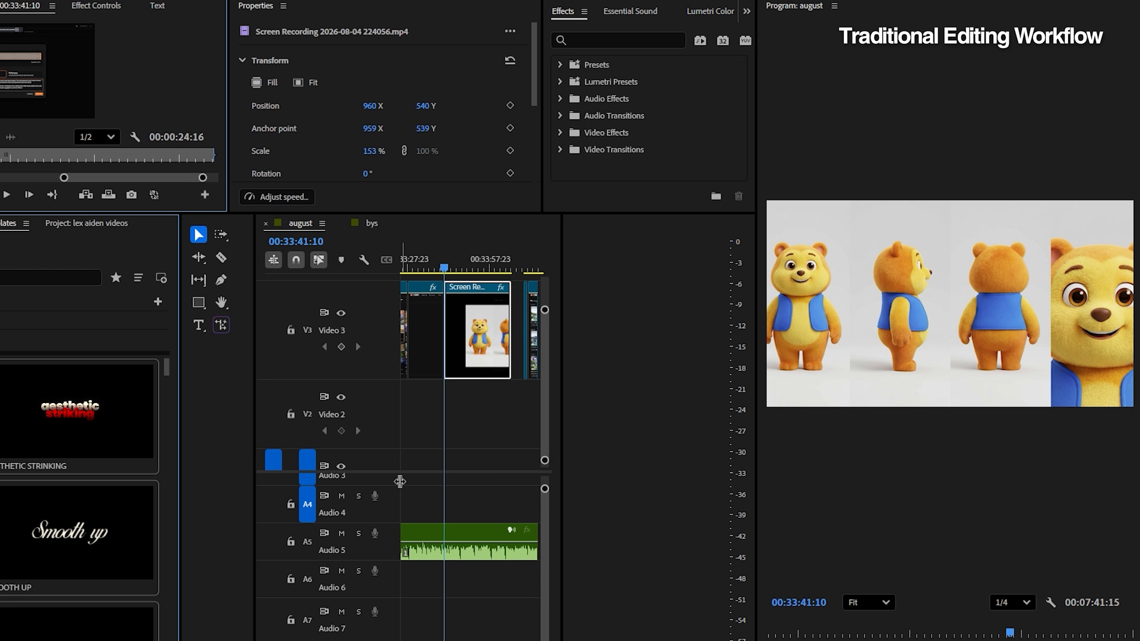
pyautogui.click(449, 552)
pyautogui.hotkey('ctrl', 'k')
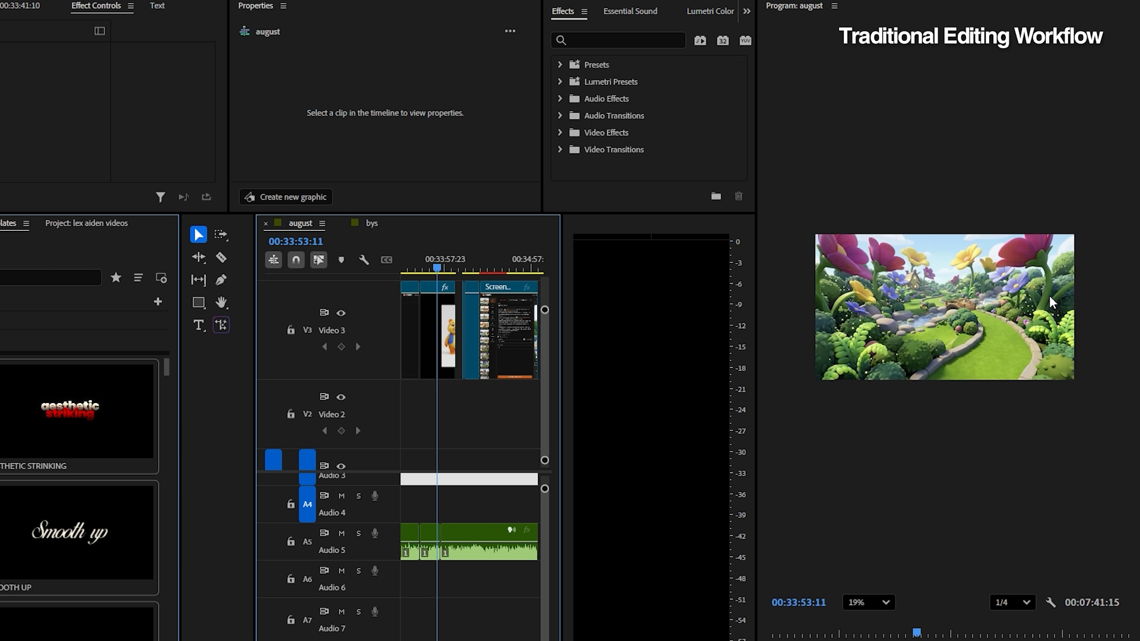
pyautogui.moveTo(420, 271); pyautogui.dragTo(475, 272)
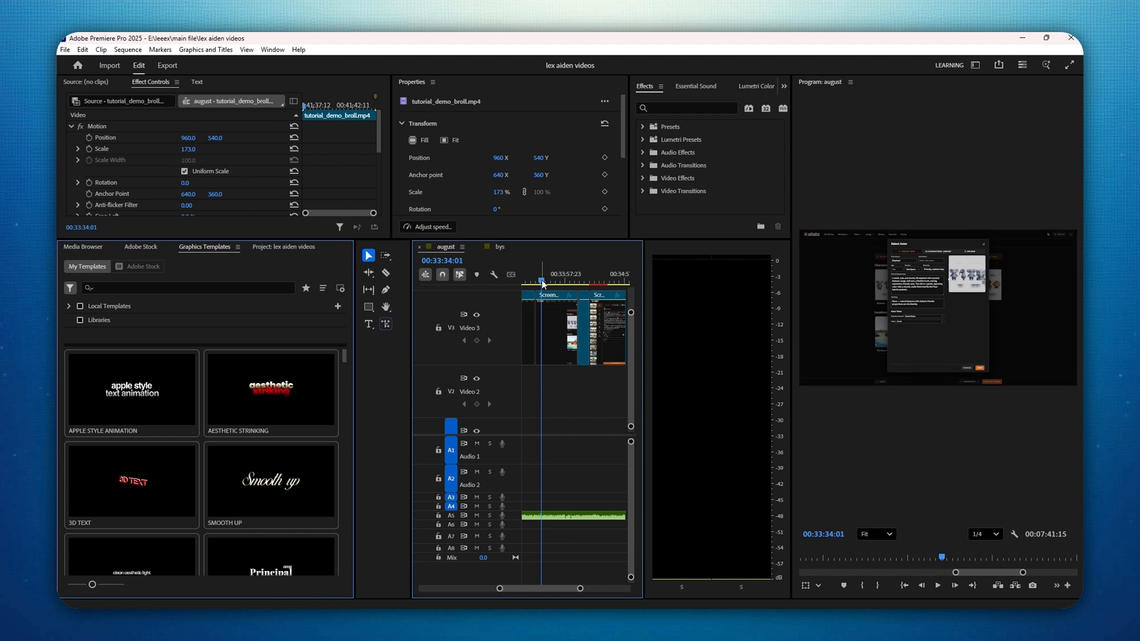
# Enlarge the audio tracks in the august sequence and cut the Audio 5 clip at 00:33:41:10
pyautogui.moveTo(551, 320); pyautogui.dragTo(556, 320)
pyautogui.moveTo(561, 317); pyautogui.dragTo(555, 316)
pyautogui.scroll(-1, 545, 308)
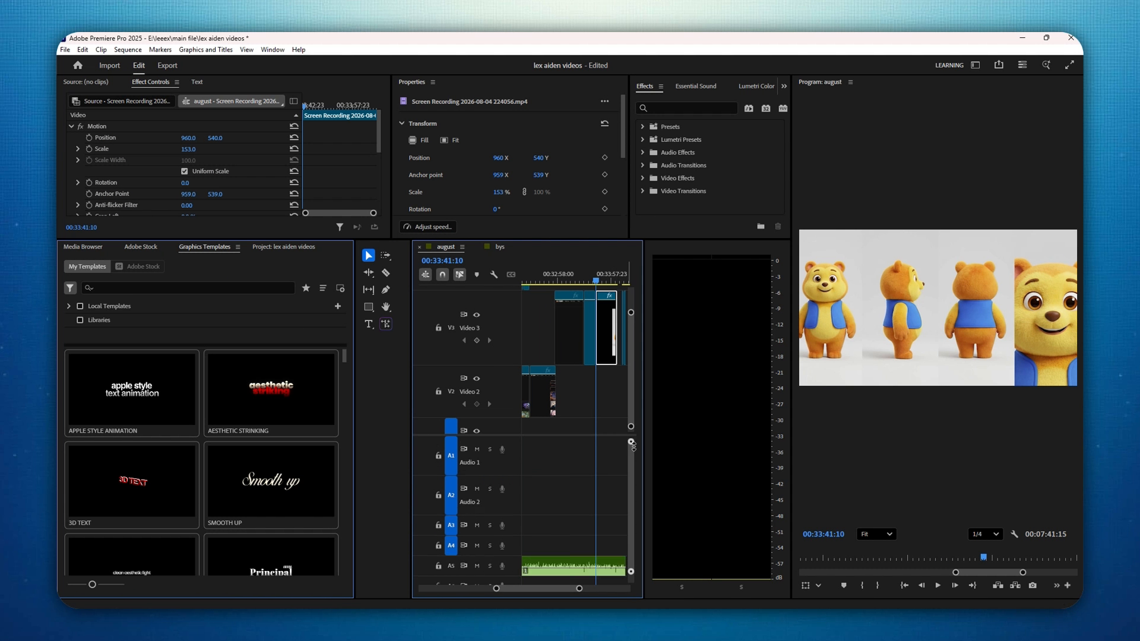
pyautogui.moveTo(634, 447); pyautogui.dragTo(634, 453)
pyautogui.scroll(3, 614, 494)
pyautogui.scroll(-2, 594, 494)
pyautogui.doubleClick(571, 333)
pyautogui.click(558, 496)
pyautogui.hotkey('ctrl', 'k')
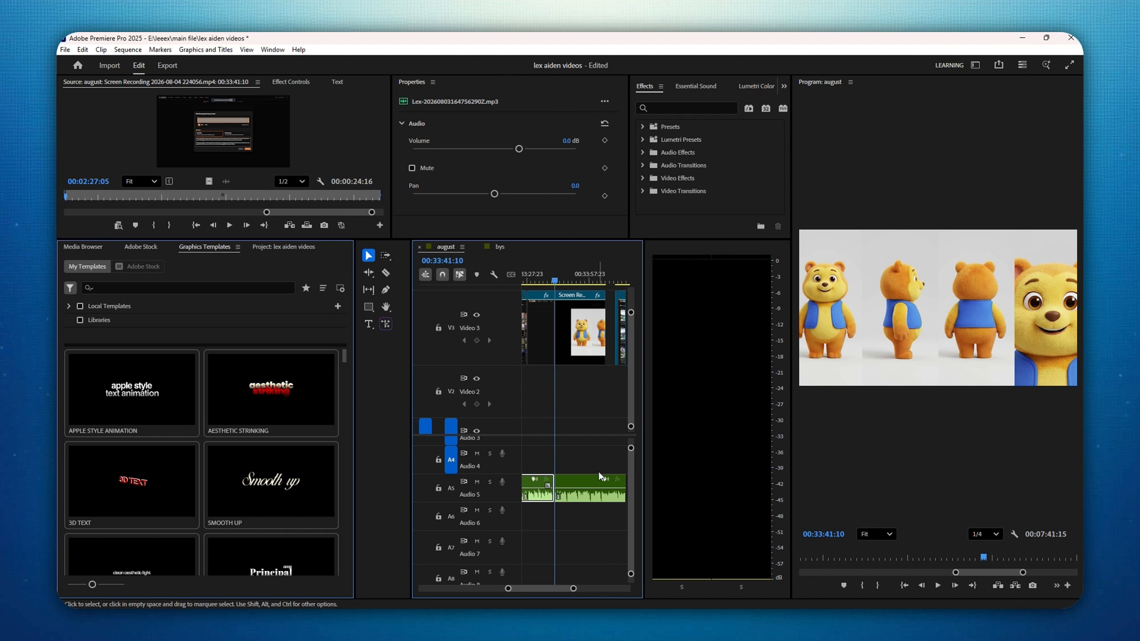
# Review the cut Audio 5 clip against the Video 3 screen recordings by playing the sequence around 00:33:39
pyautogui.click(598, 475)
pyautogui.click(600, 282)
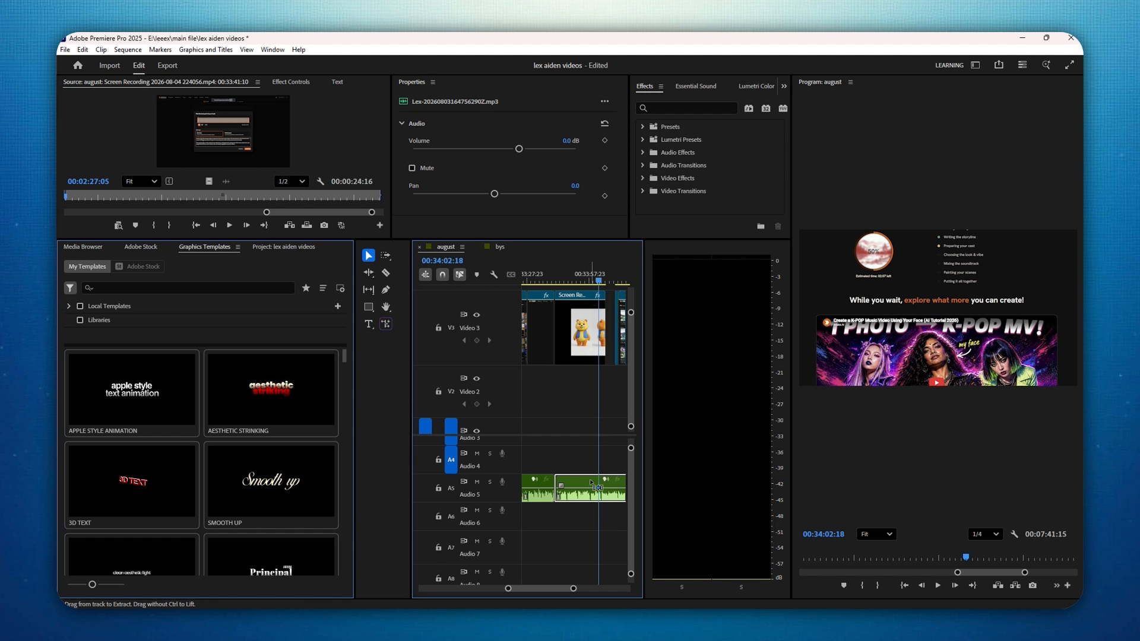
pyautogui.press('Up')
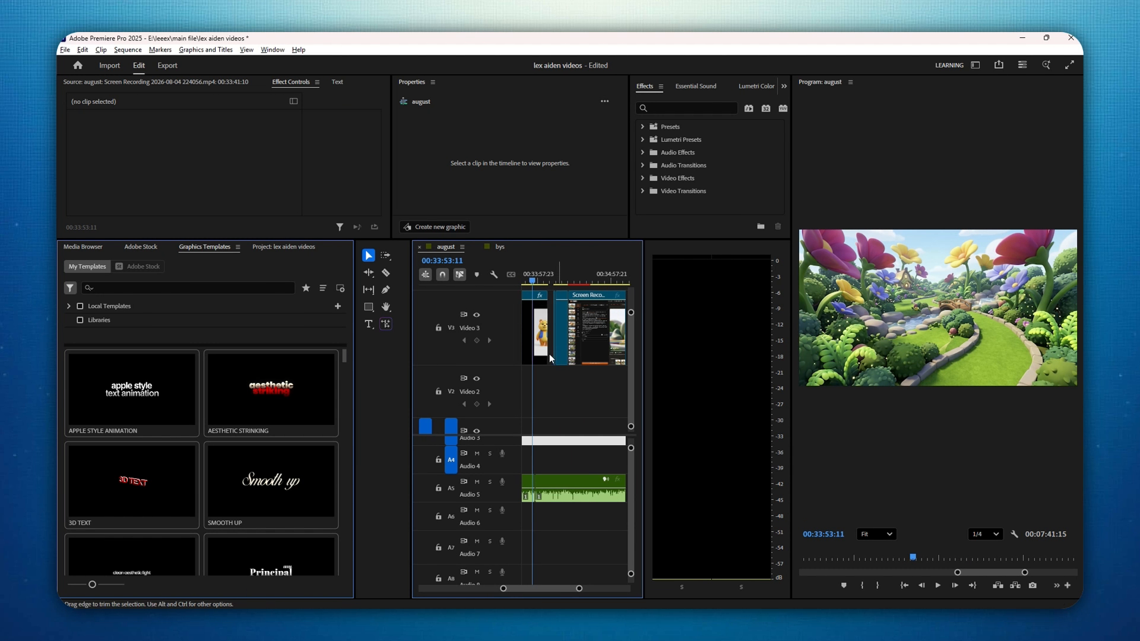
pyautogui.scroll(2, 939, 307)
pyautogui.click(526, 282)
pyautogui.press('space')
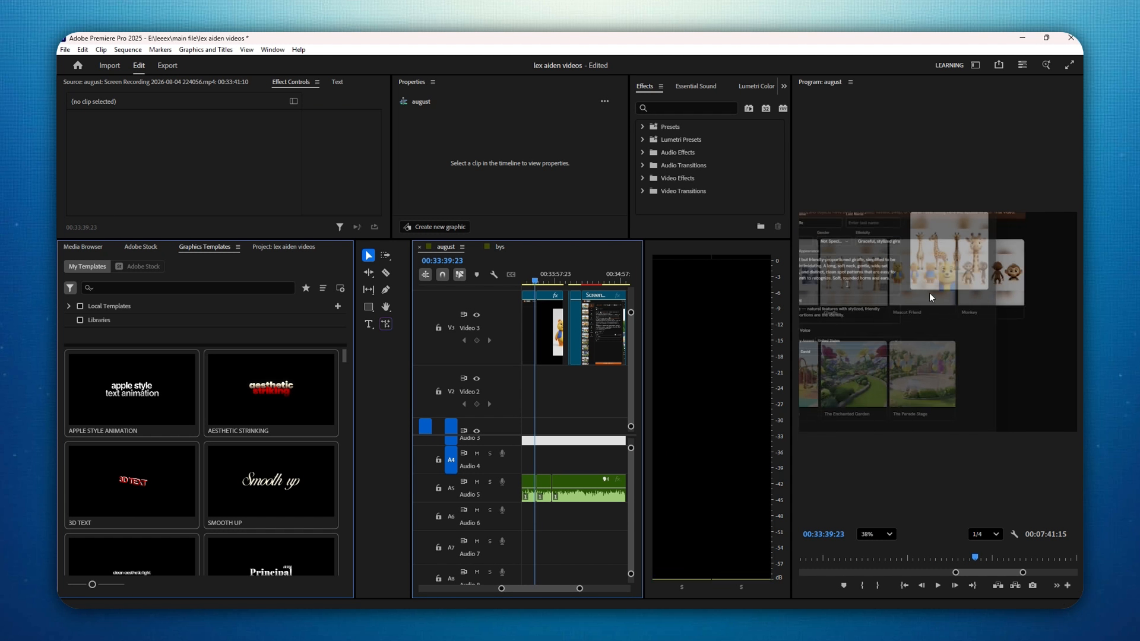
pyautogui.scroll(-3, 932, 297)
pyautogui.click(529, 283)
pyautogui.press('space')
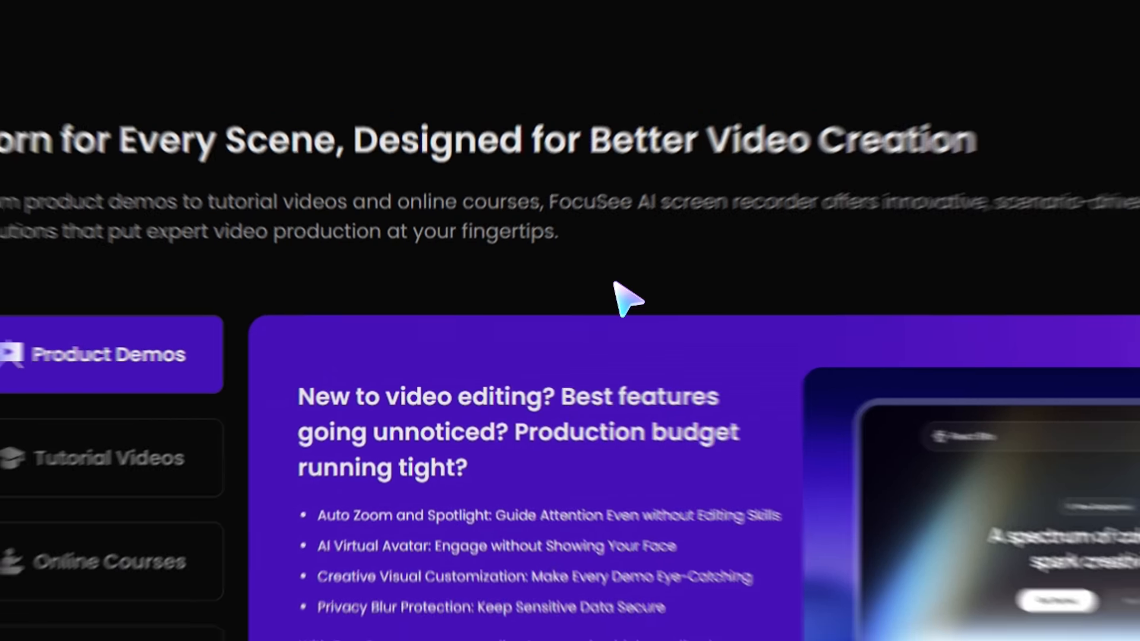
# Switch to the FocuSee website and browse its use cases, including More, down to the user projects section
pyautogui.moveTo(499, 289); pyautogui.dragTo(130, 233)
pyautogui.click(146, 312)
pyautogui.scroll(-3, 152, 324)
pyautogui.click(169, 432)
pyautogui.scroll(-5, 414, 414)
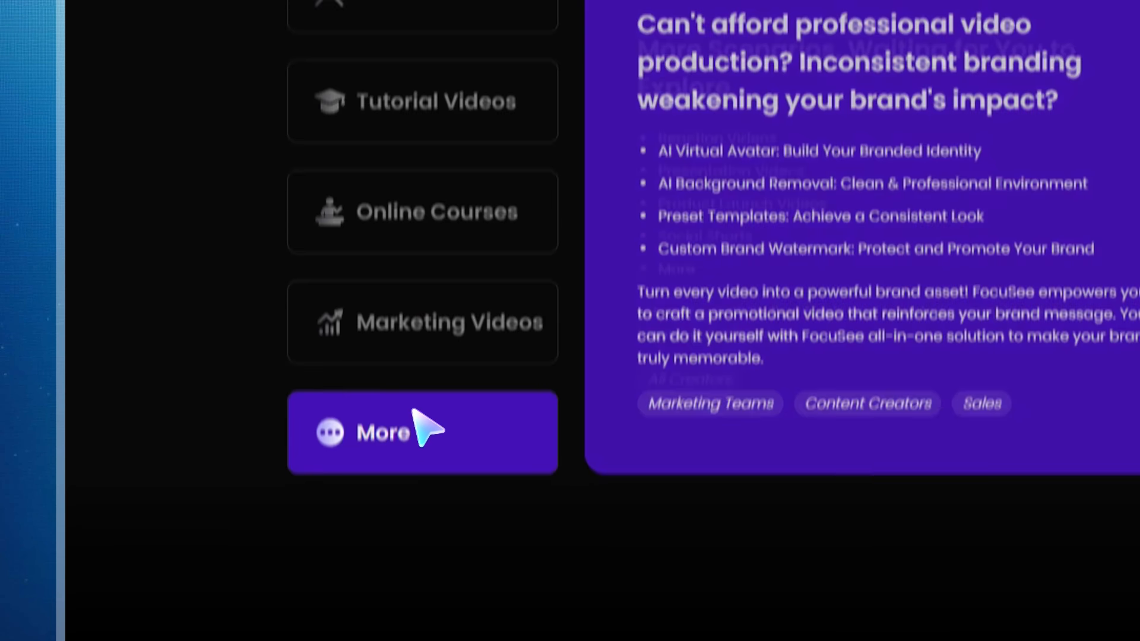
pyautogui.moveTo(498, 315); pyautogui.dragTo(870, 463)
pyautogui.click(885, 469)
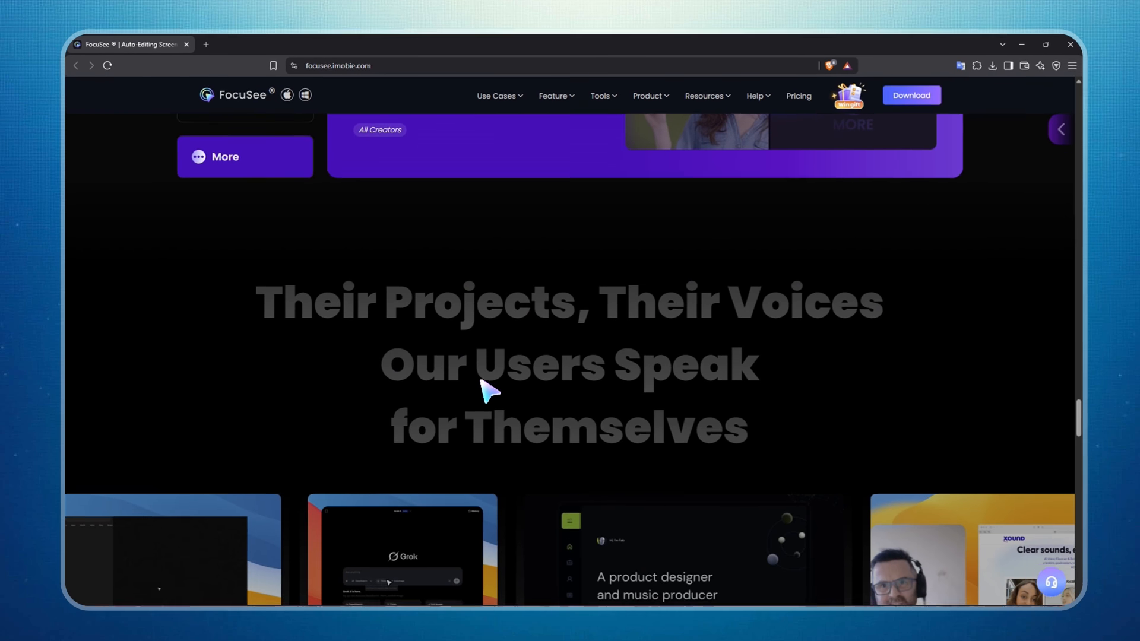
pyautogui.scroll(-3, 880, 517)
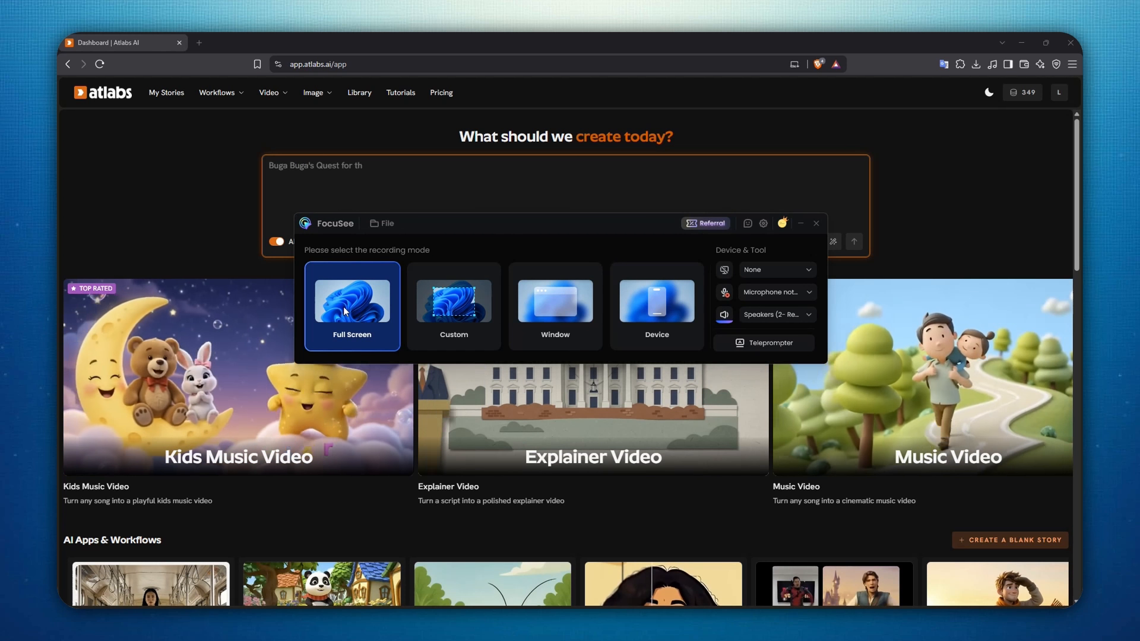
# Start a Full Screen recording in FocuSee and browse the workflows and music video sections of the Atlabs dashboard
pyautogui.click(380, 309)
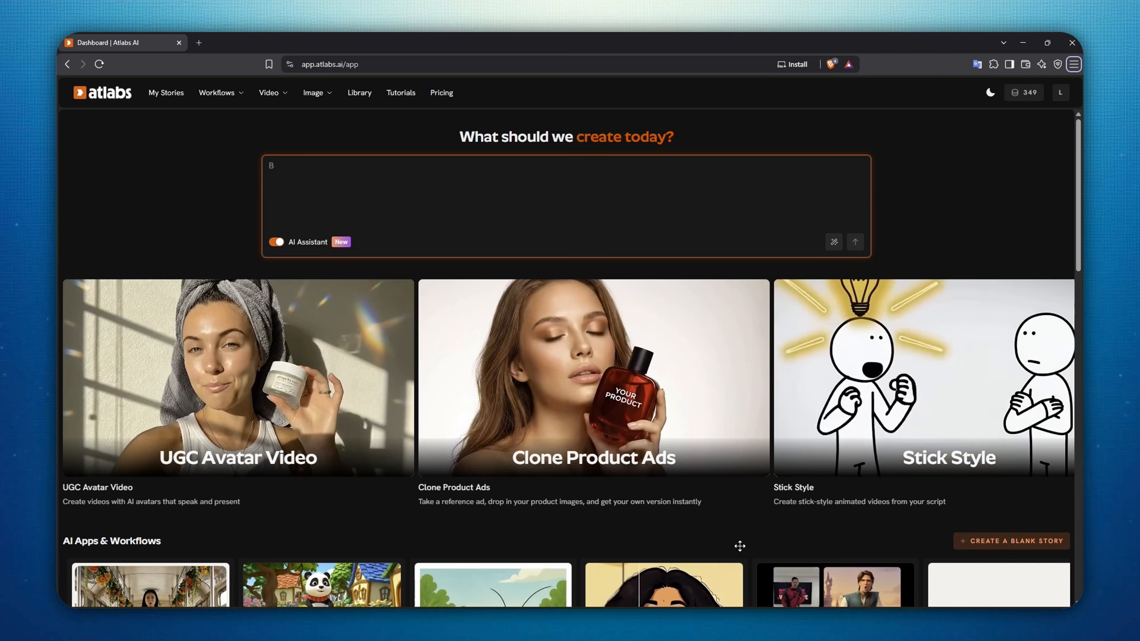
pyautogui.scroll(-2, 745, 546)
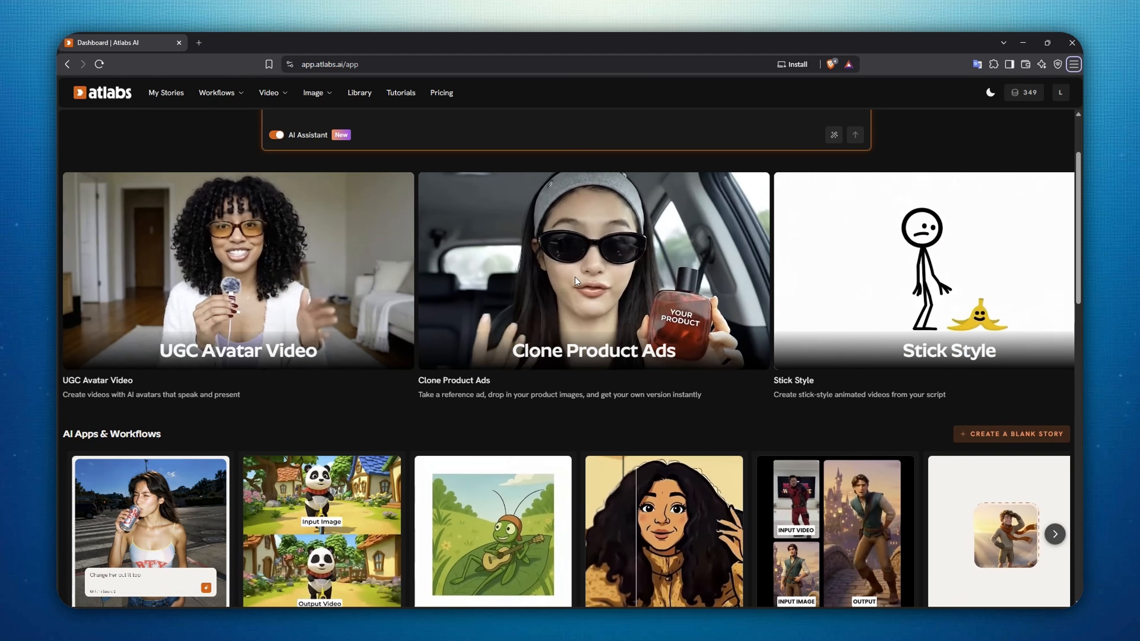
pyautogui.scroll(2, 622, 296)
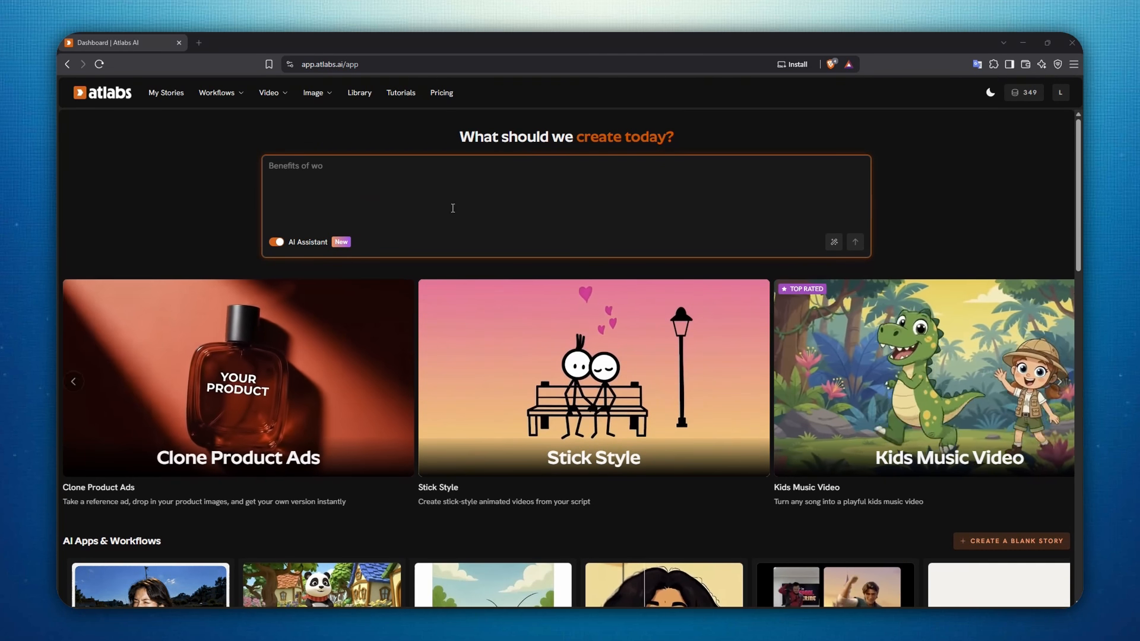
pyautogui.scroll(-12, 305, 270)
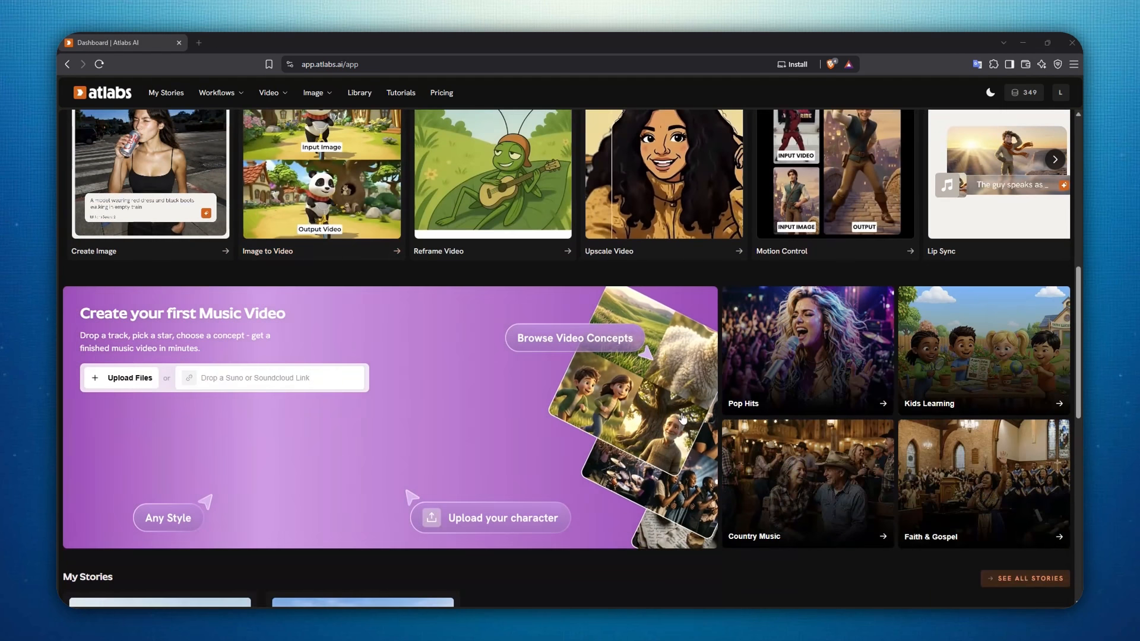
pyautogui.scroll(10, 667, 408)
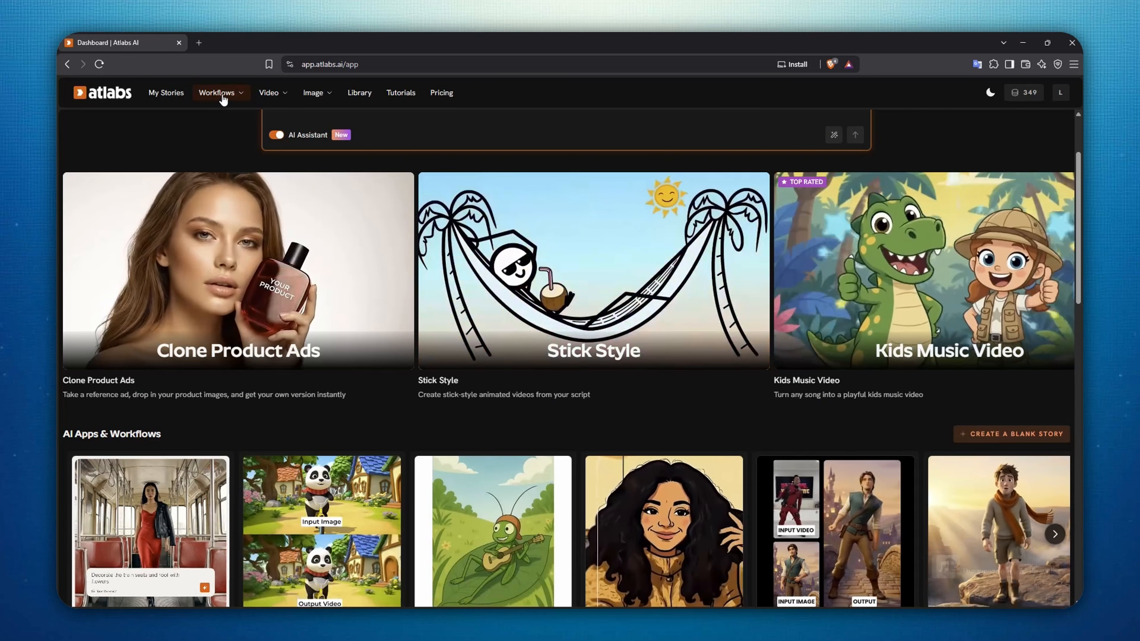
# Visit the My Stories page in Atlabs and open the Image to Video tool
pyautogui.click(184, 103)
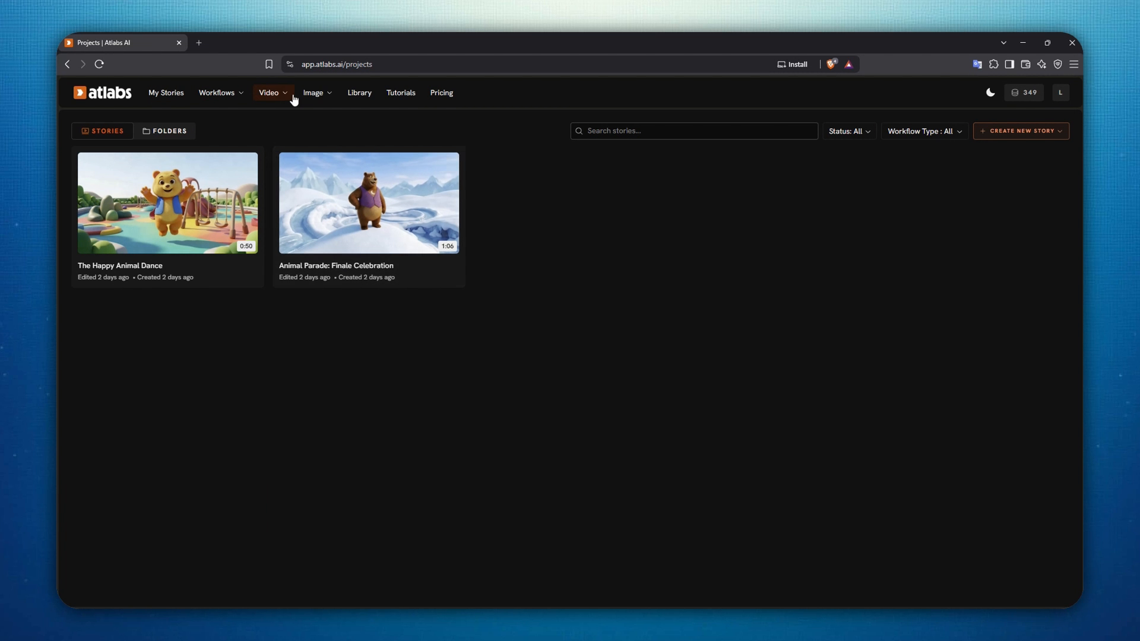
pyautogui.moveTo(285, 106)
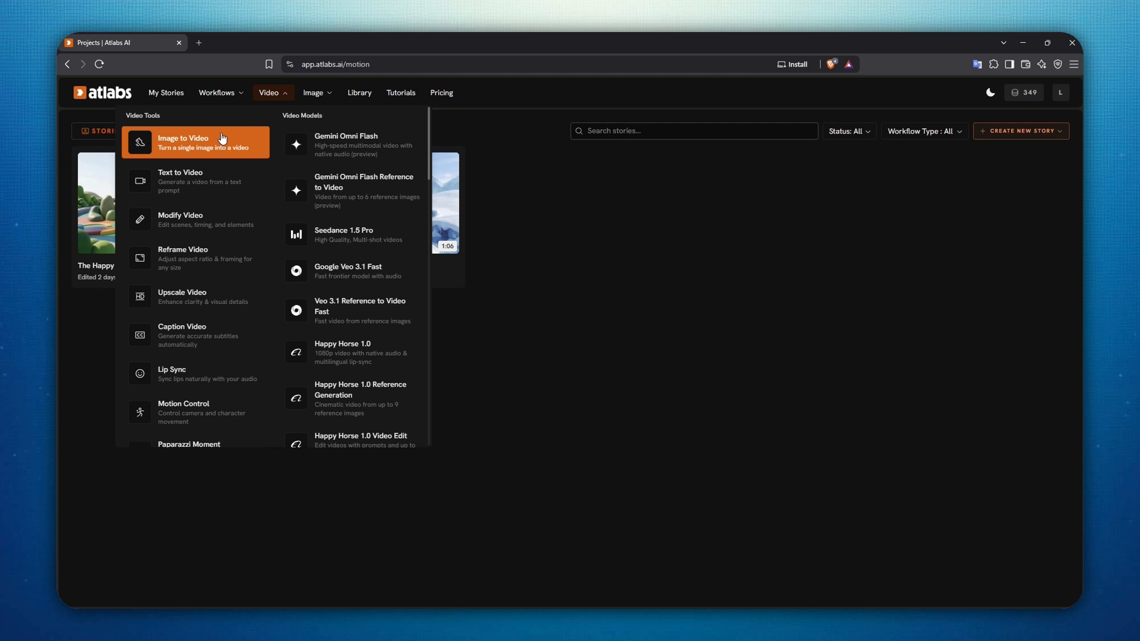
pyautogui.click(219, 135)
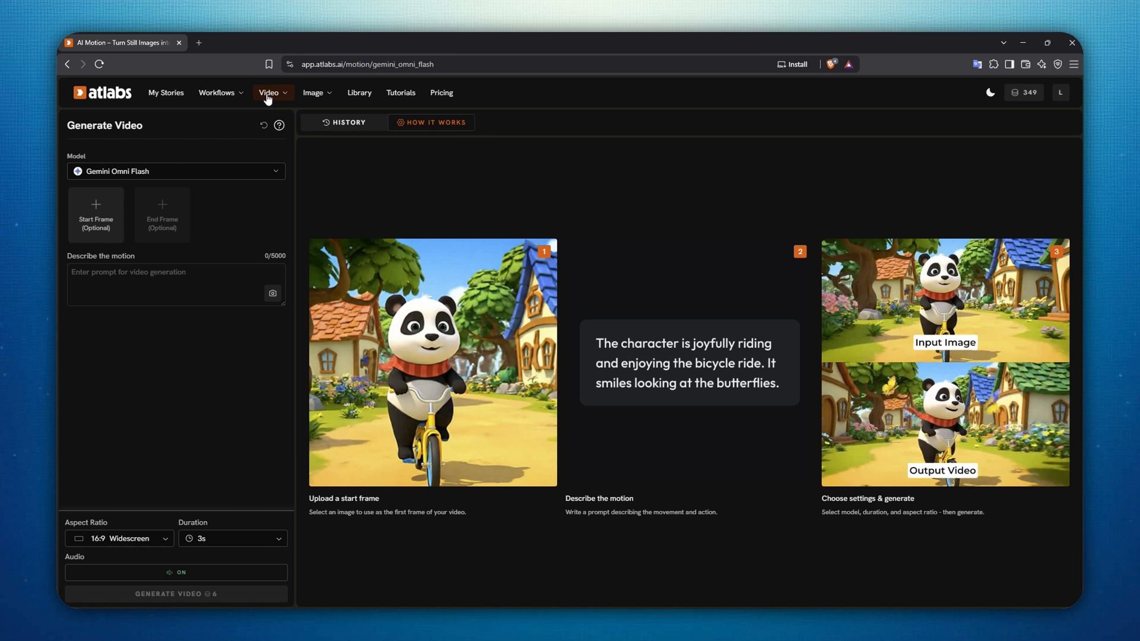
pyautogui.moveTo(219, 93)
pyautogui.moveTo(276, 95)
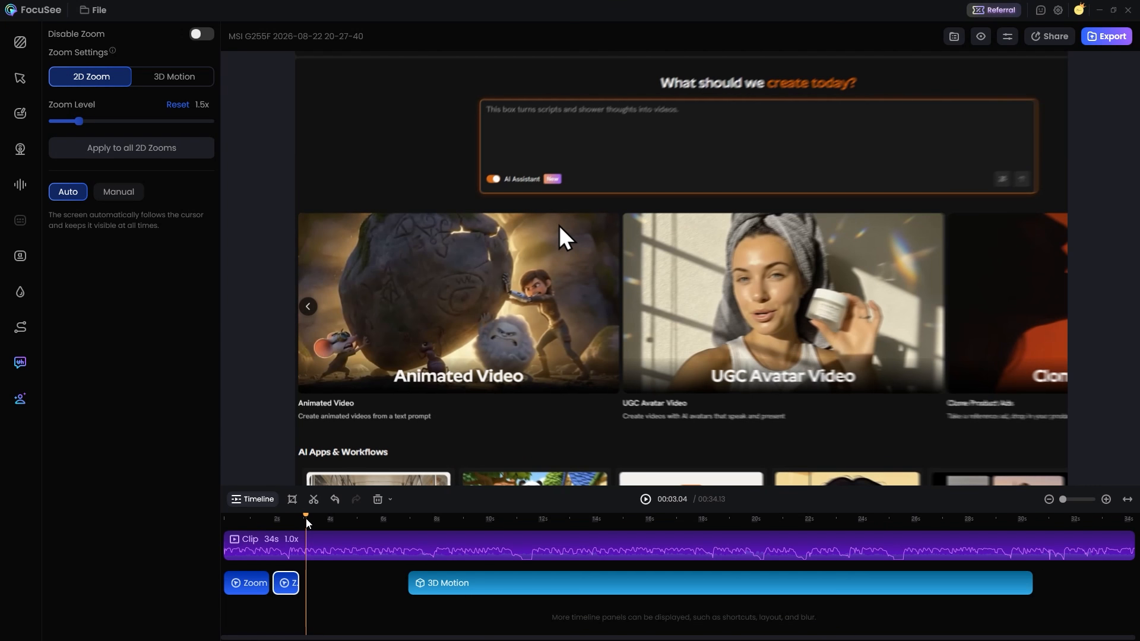
# In the FocuSee editor, extend the end of the second zoom segment to the start of the 3D Motion segment and preview it
pyautogui.moveTo(307, 519); pyautogui.dragTo(297, 513)
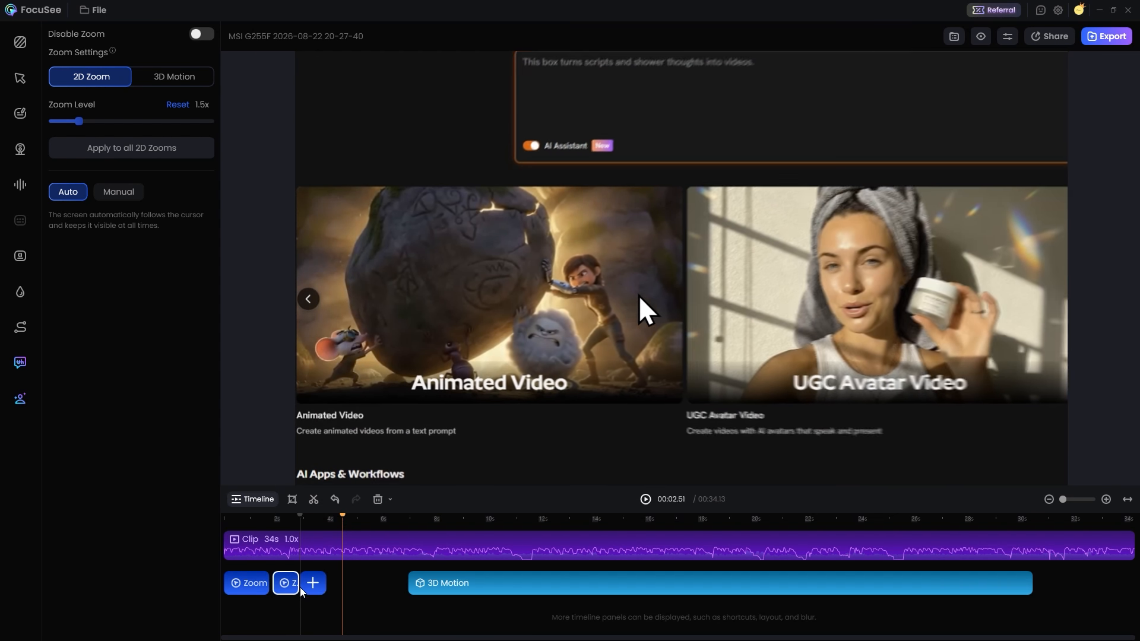
pyautogui.moveTo(298, 583); pyautogui.dragTo(407, 583)
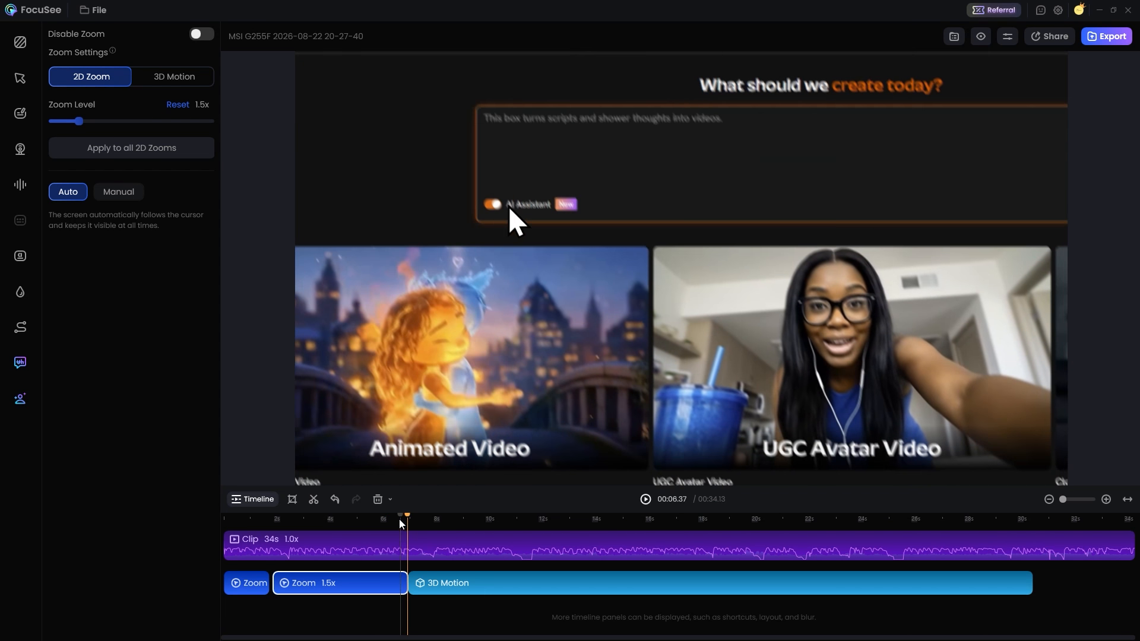
pyautogui.click(343, 519)
pyautogui.moveTo(343, 519); pyautogui.dragTo(248, 538)
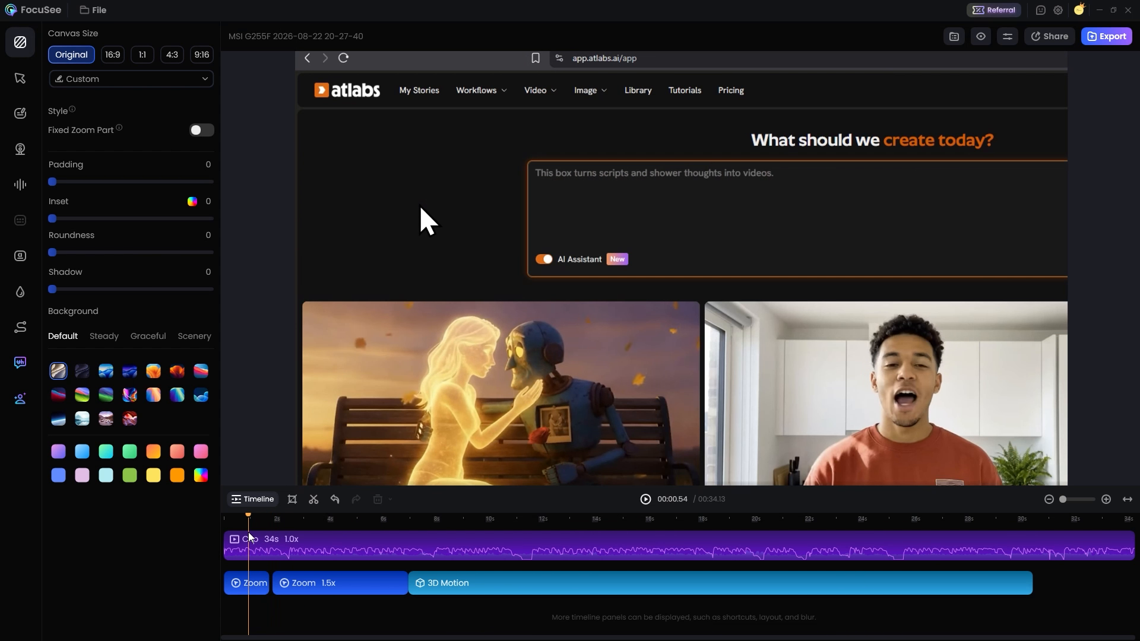
# Trim the start of the second zoom segment to about 4 seconds on the timeline
pyautogui.moveTo(353, 516); pyautogui.dragTo(297, 537)
pyautogui.moveTo(274, 583); pyautogui.dragTo(336, 583)
# Try the long 3D Motion segment as a 2D Zoom, preview it, and switch it back to 3D Motion
pyautogui.moveTo(336, 518); pyautogui.dragTo(498, 543)
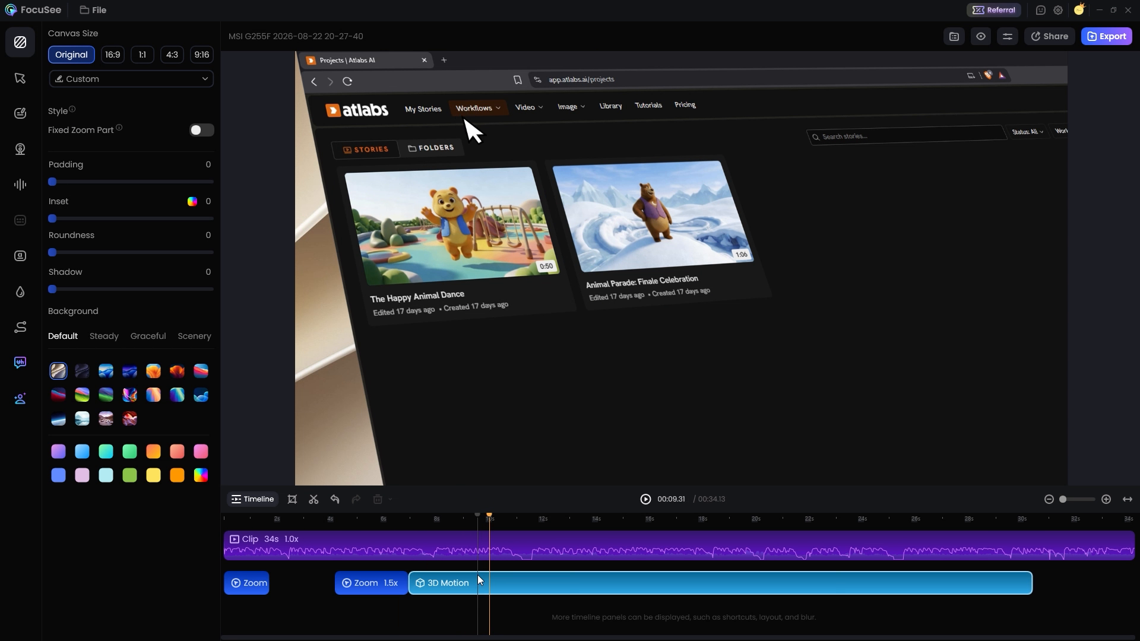
pyautogui.click(480, 574)
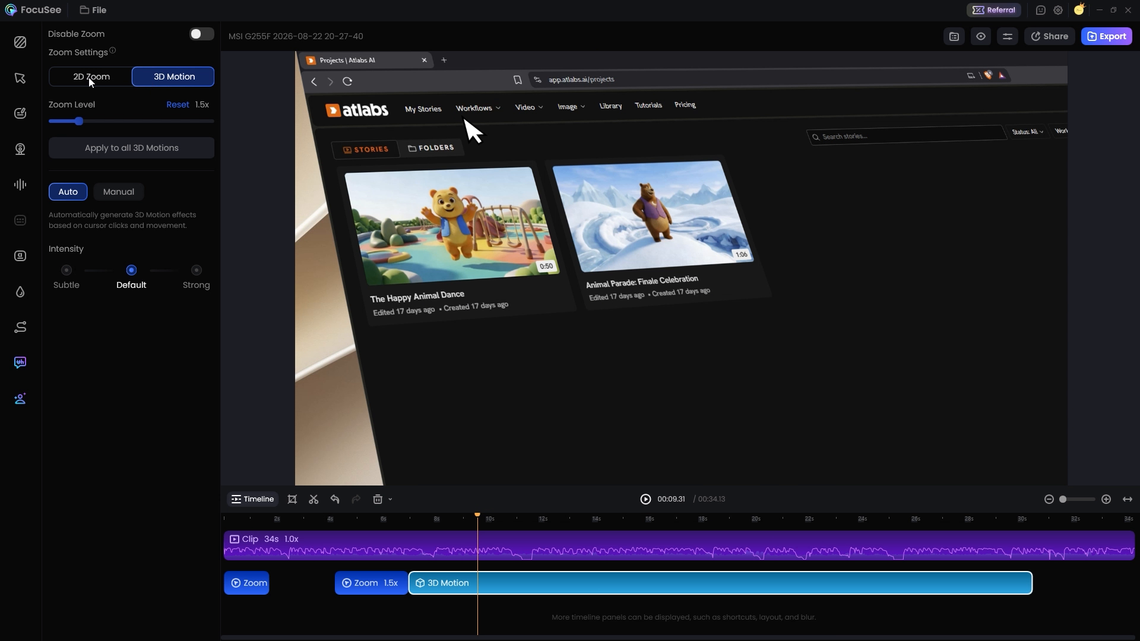
pyautogui.click(98, 77)
pyautogui.moveTo(482, 518); pyautogui.dragTo(525, 527)
pyautogui.click(473, 587)
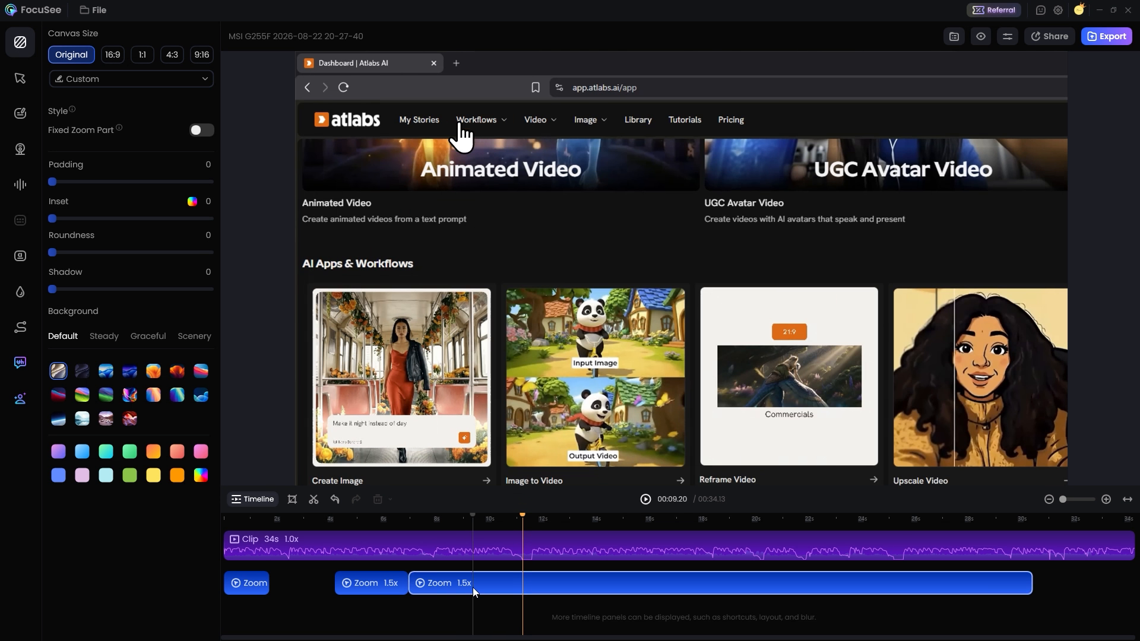
pyautogui.click(169, 77)
# Split the 3D Motion segment at 00:11.34 and trim the second part to start at about 14.6 seconds
pyautogui.moveTo(477, 515); pyautogui.dragTo(547, 535)
pyautogui.click(533, 581)
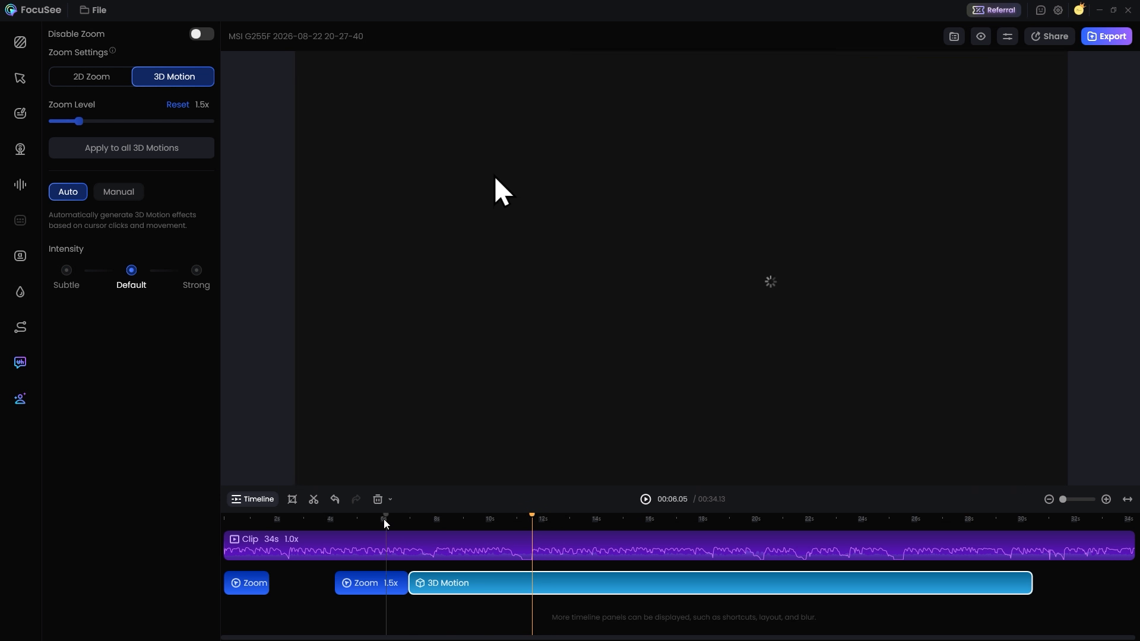
pyautogui.click(315, 502)
pyautogui.moveTo(534, 584); pyautogui.dragTo(614, 584)
pyautogui.moveTo(609, 519); pyautogui.dragTo(634, 526)
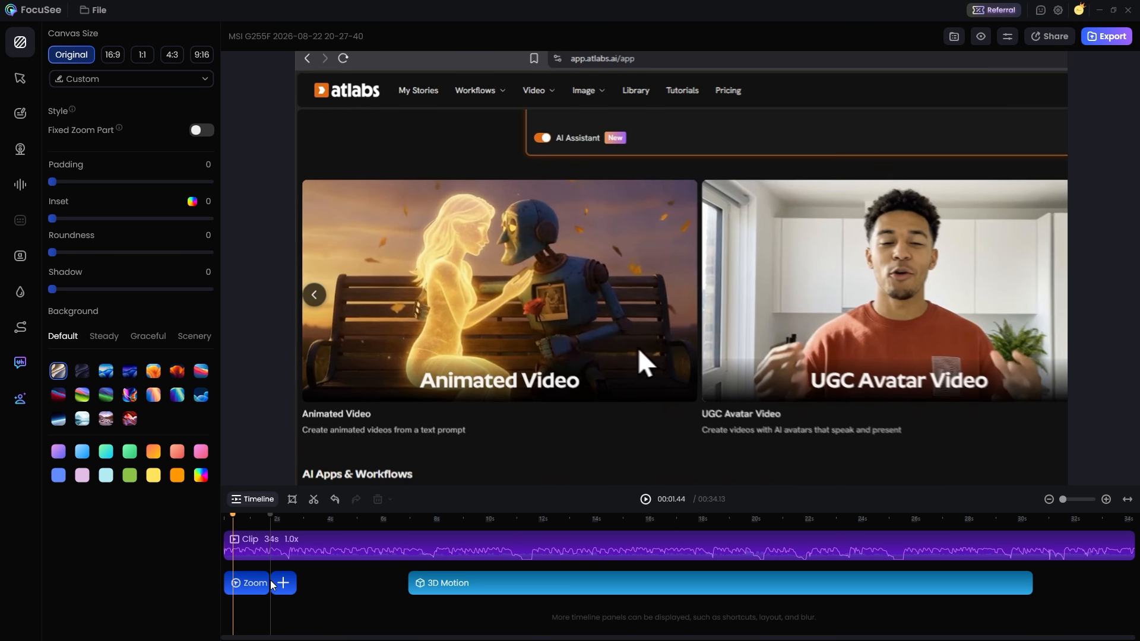
# Check the short second zoom segment near the clip's beginning and set the long segment's effect to 3D Motion
pyautogui.click(273, 584)
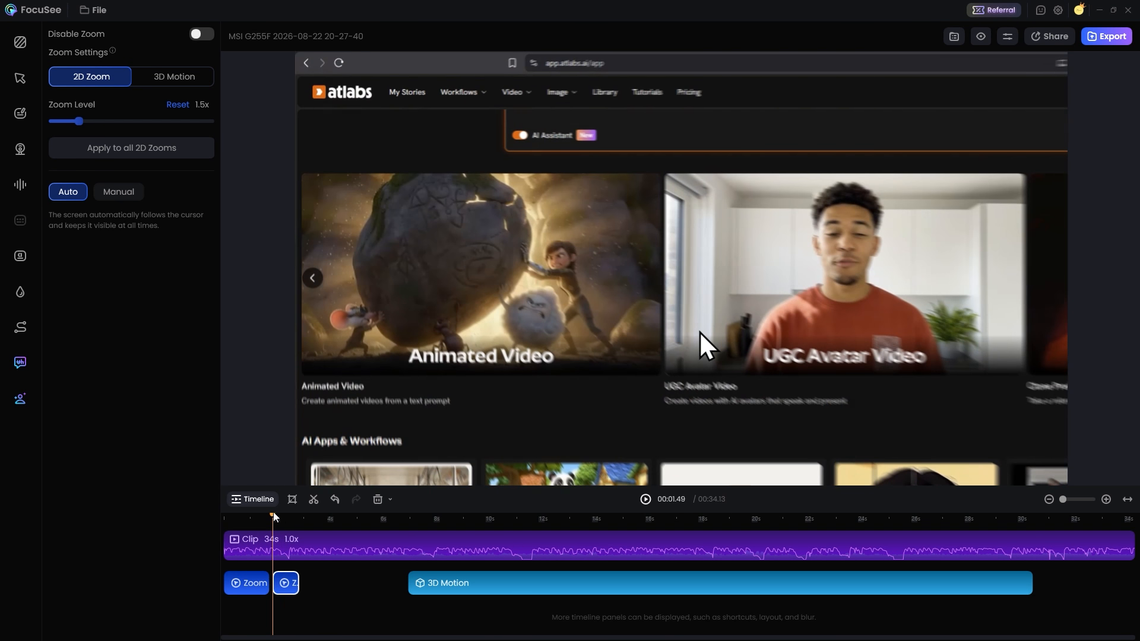
pyautogui.moveTo(274, 517)
pyautogui.mouseDown()
pyautogui.moveTo(291, 517)
pyautogui.moveTo(265, 519)
pyautogui.mouseUp()
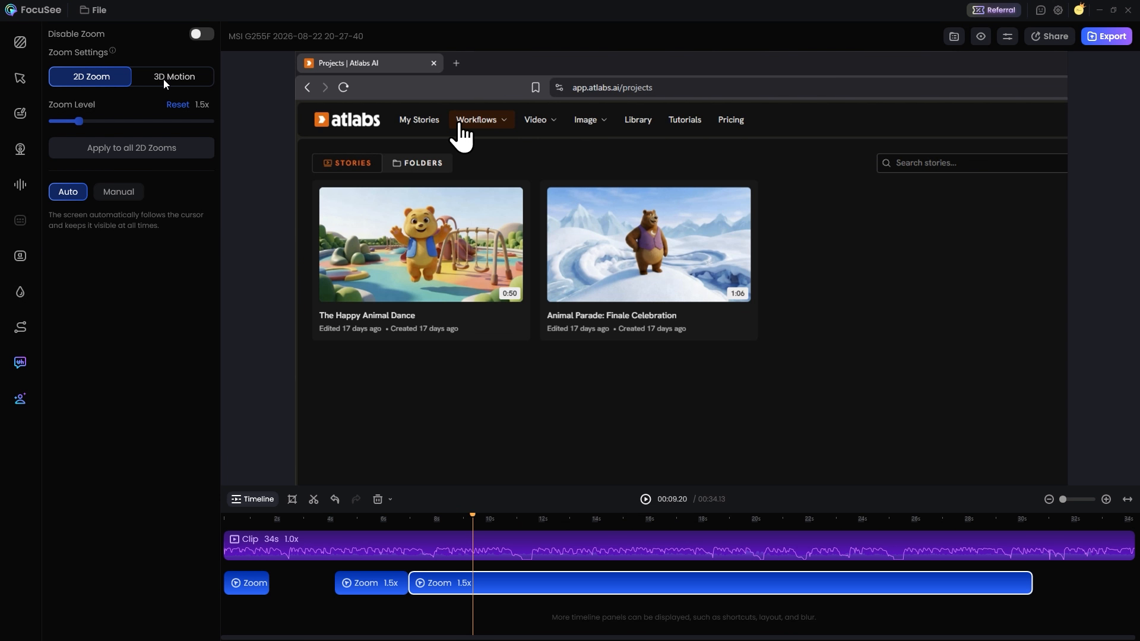
pyautogui.click(165, 83)
# Divide the long 3D Motion segment at 00:11.34, start its second part at about 14.6 seconds, and preview the gap
pyautogui.moveTo(474, 517); pyautogui.dragTo(533, 552)
pyautogui.click(532, 582)
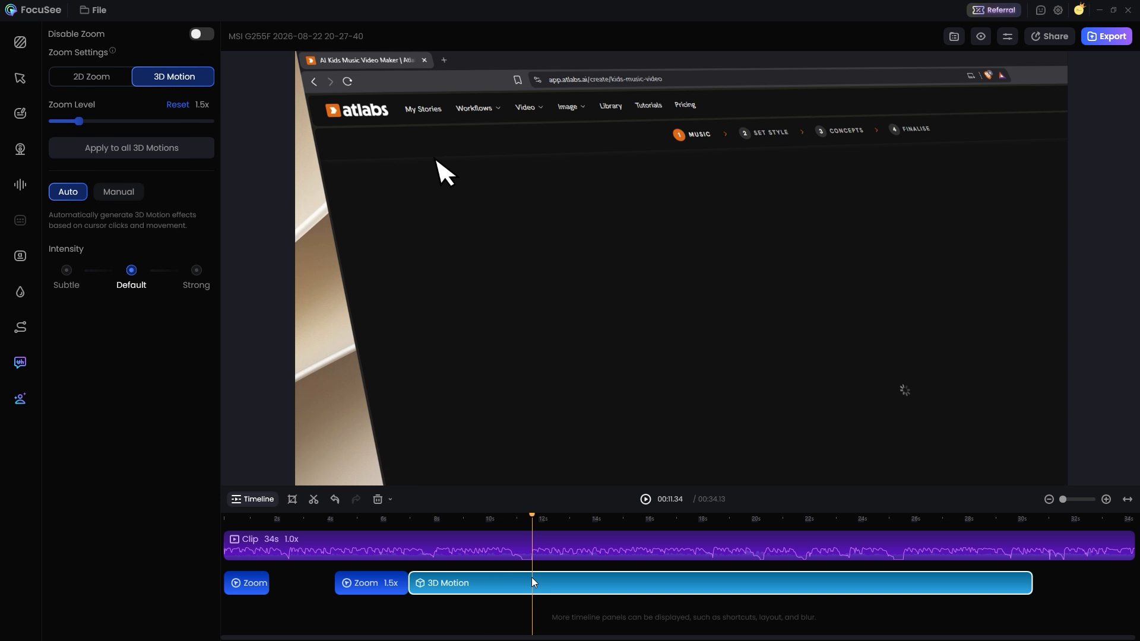
pyautogui.click(314, 500)
pyautogui.moveTo(532, 583); pyautogui.dragTo(613, 583)
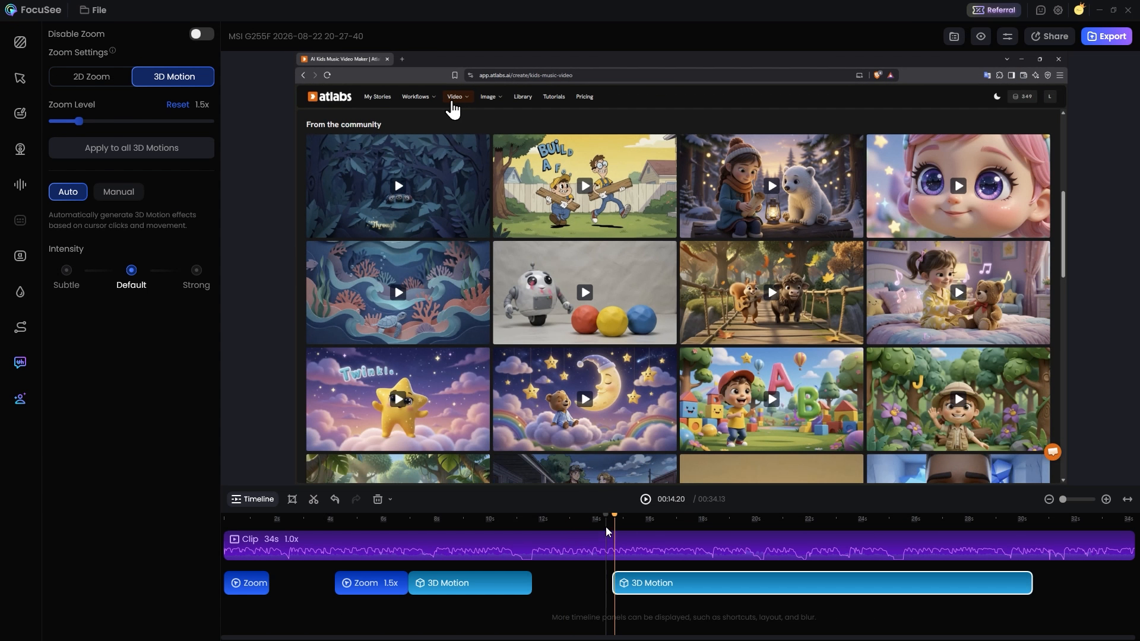
pyautogui.click(602, 523)
pyautogui.moveTo(602, 522); pyautogui.dragTo(661, 529)
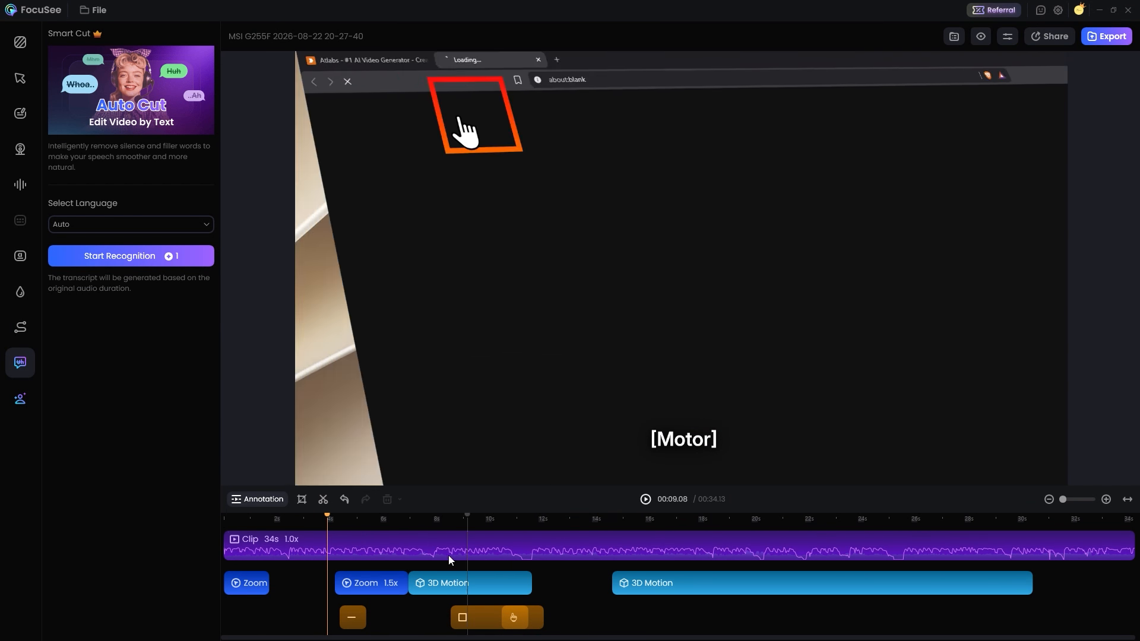
# Use Smart Cut with the language set to Auto to recognize and remove silence and filler words, and preview the shortened timeline
pyautogui.moveTo(335, 522); pyautogui.dragTo(417, 525)
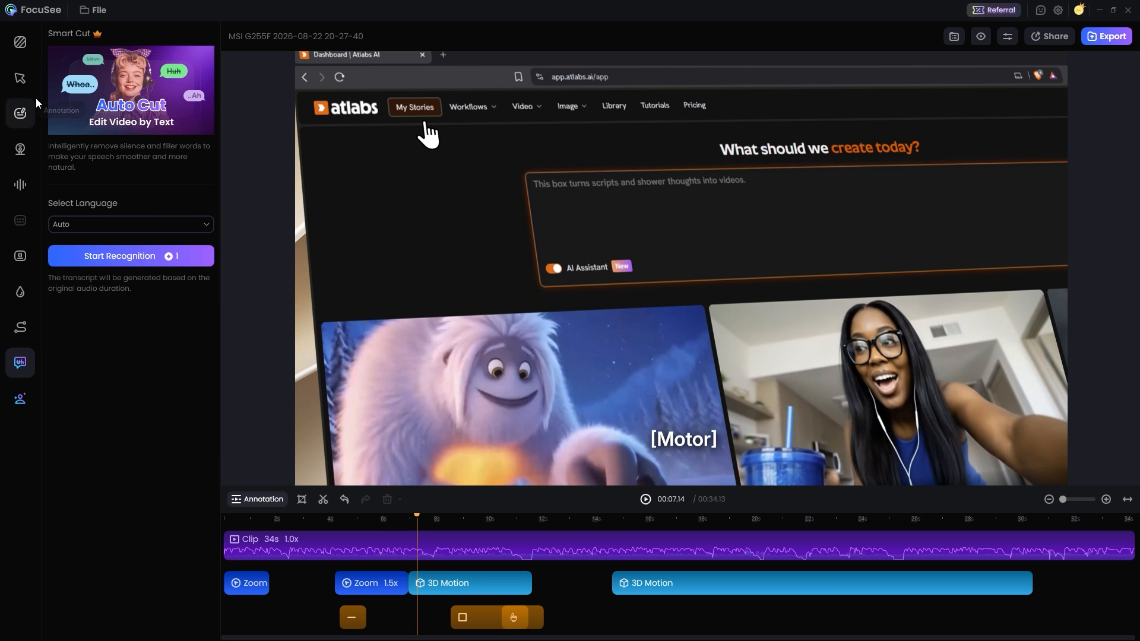
pyautogui.click(20, 43)
pyautogui.click(20, 365)
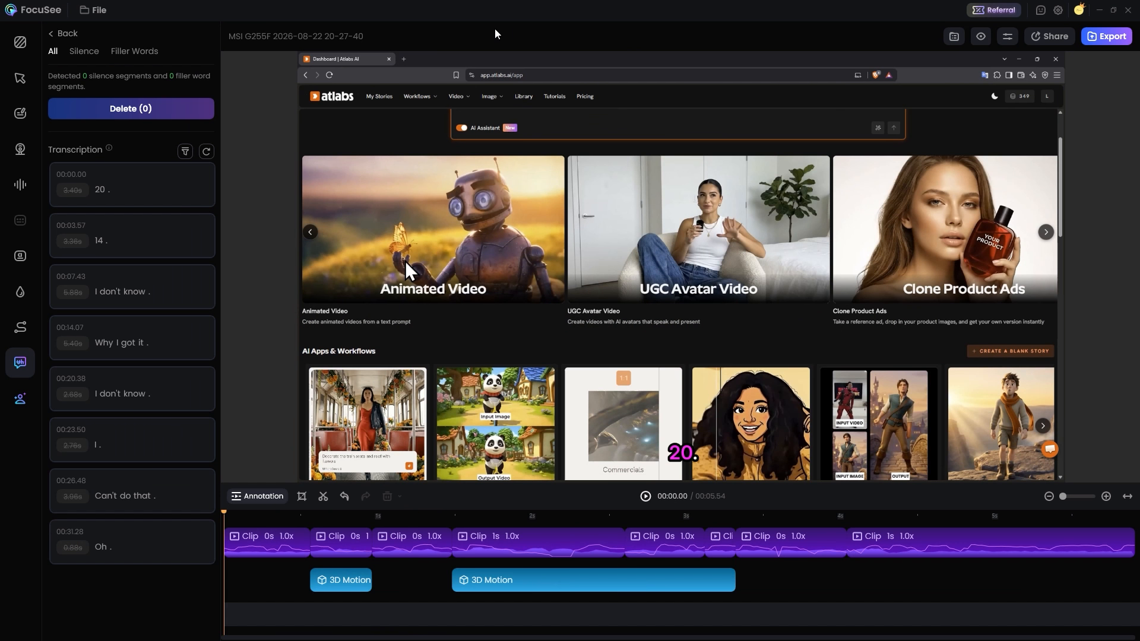
pyautogui.click(22, 257)
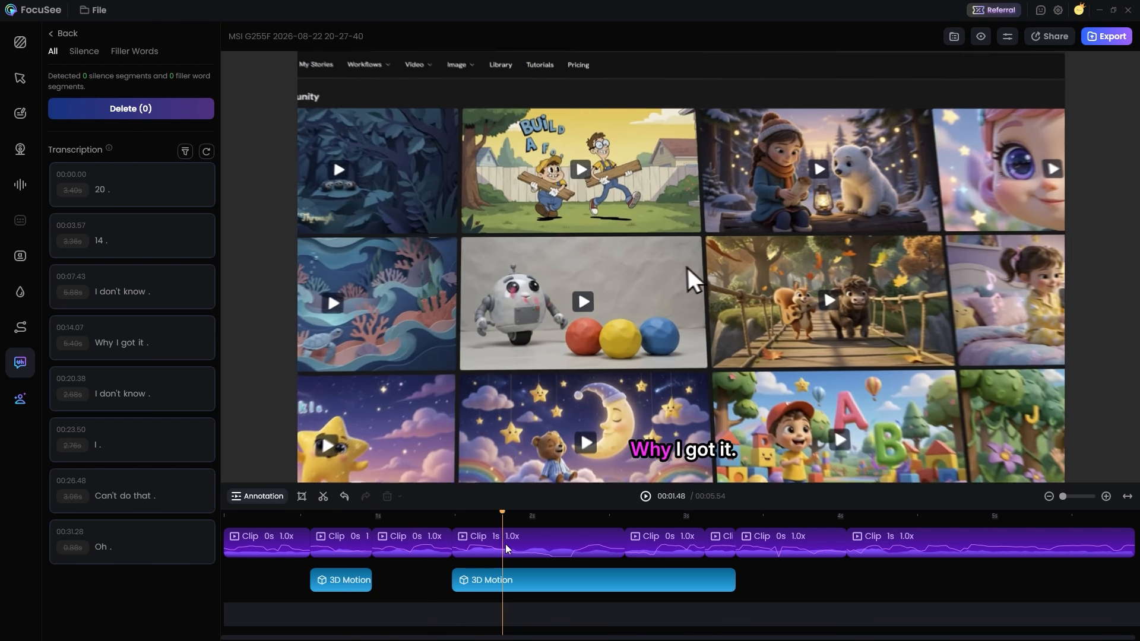
pyautogui.click(689, 554)
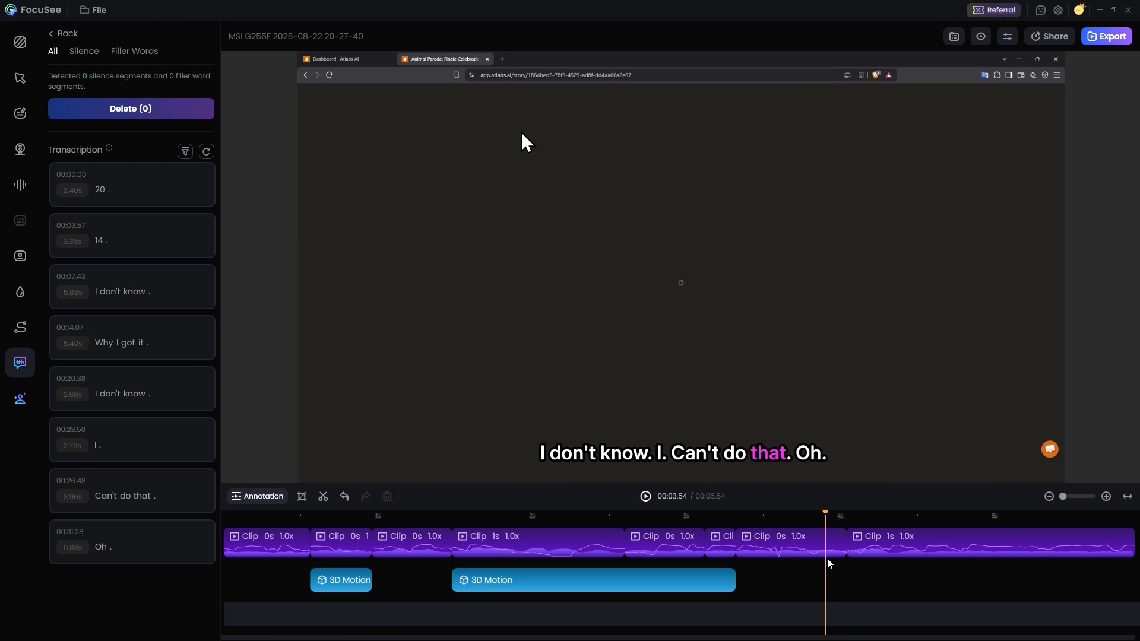
# Preview the shortened timeline, apply the yellow Make It Pop subtitle style, and check the captions around 00:02.31
pyautogui.press('space')
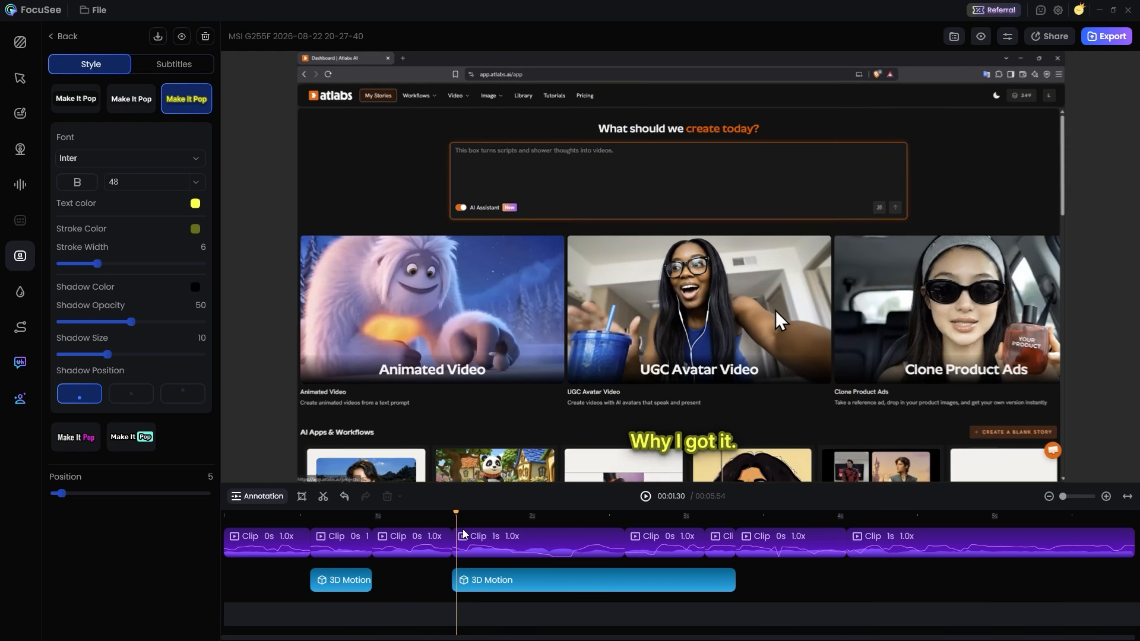
pyautogui.moveTo(459, 535); pyautogui.dragTo(617, 551)
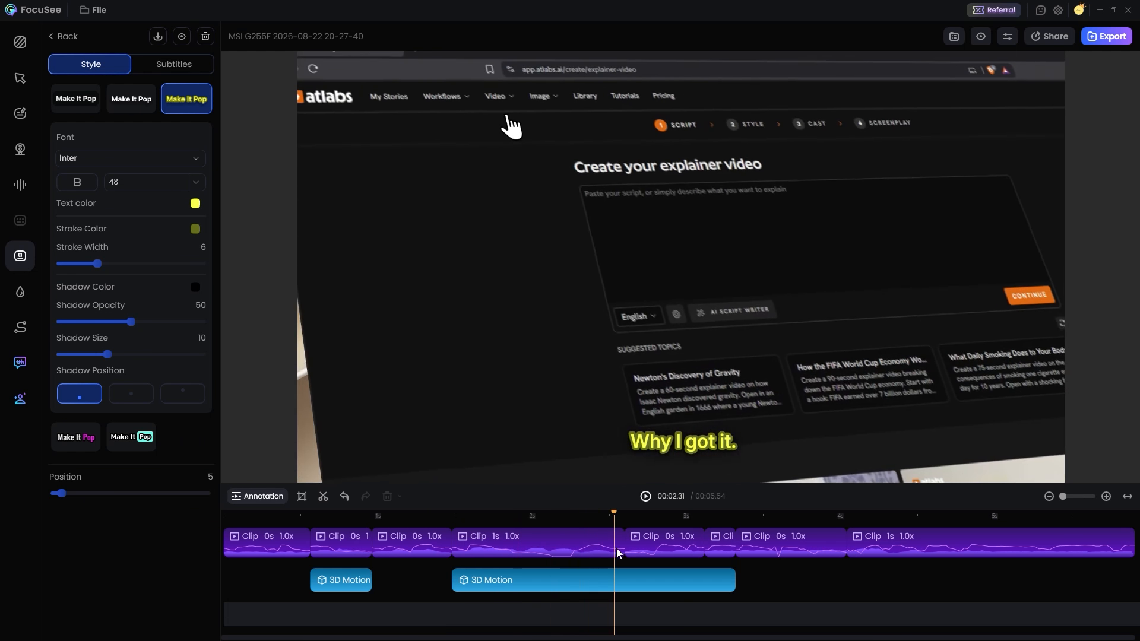
# Set the microphone audio's volume enhancement to 2.5X and play the clip from 00:00.47
pyautogui.click(20, 191)
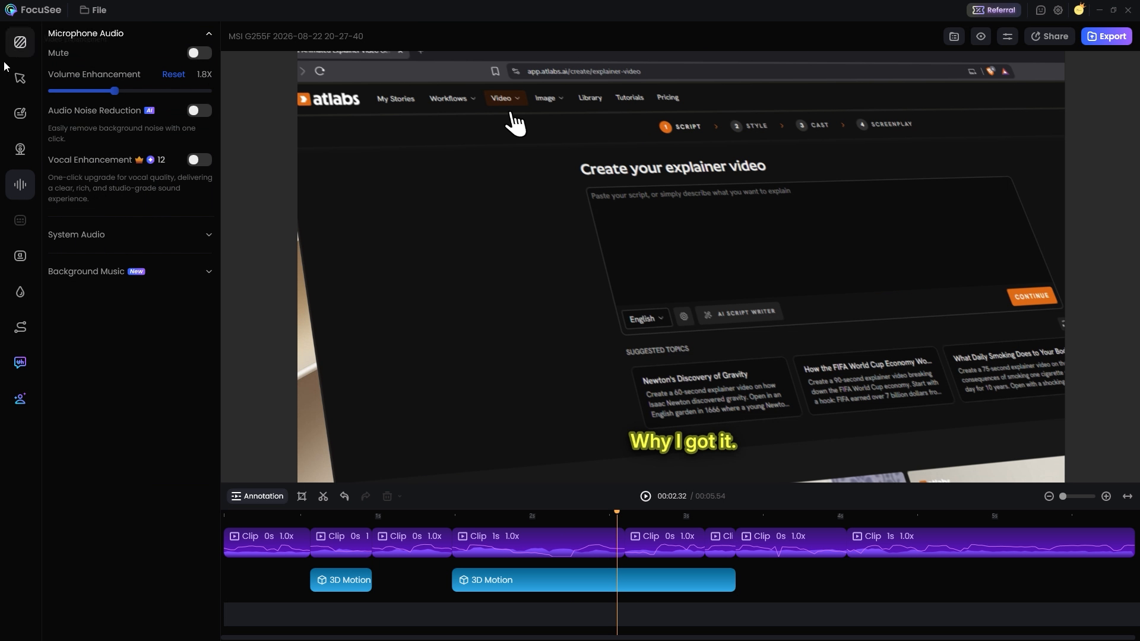
pyautogui.moveTo(174, 99); pyautogui.dragTo(174, 104)
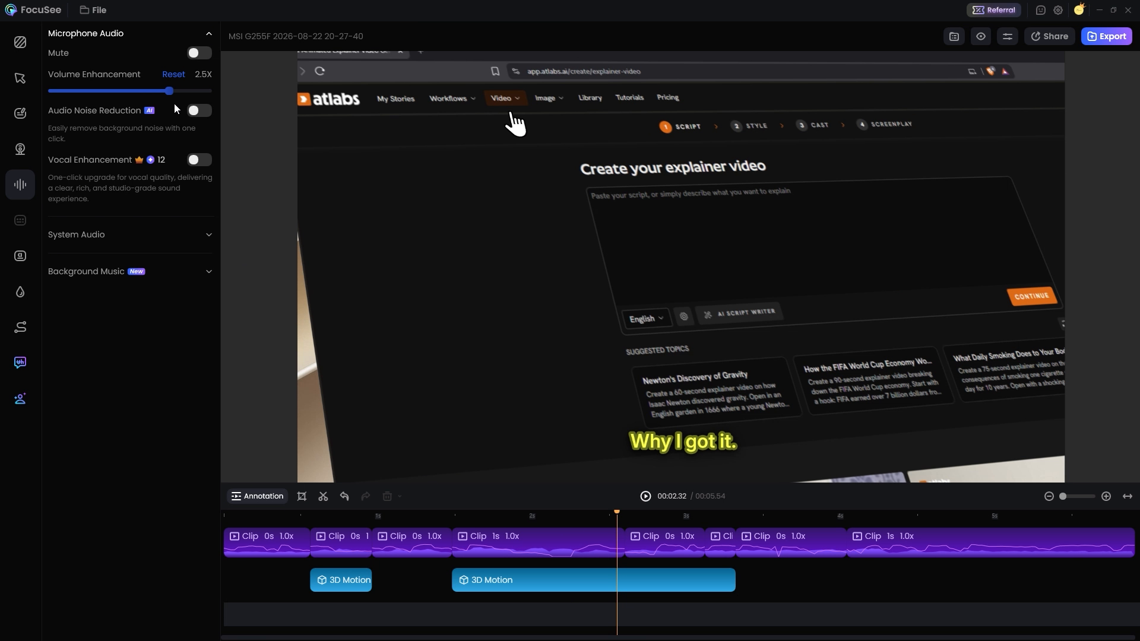
pyautogui.click(347, 511)
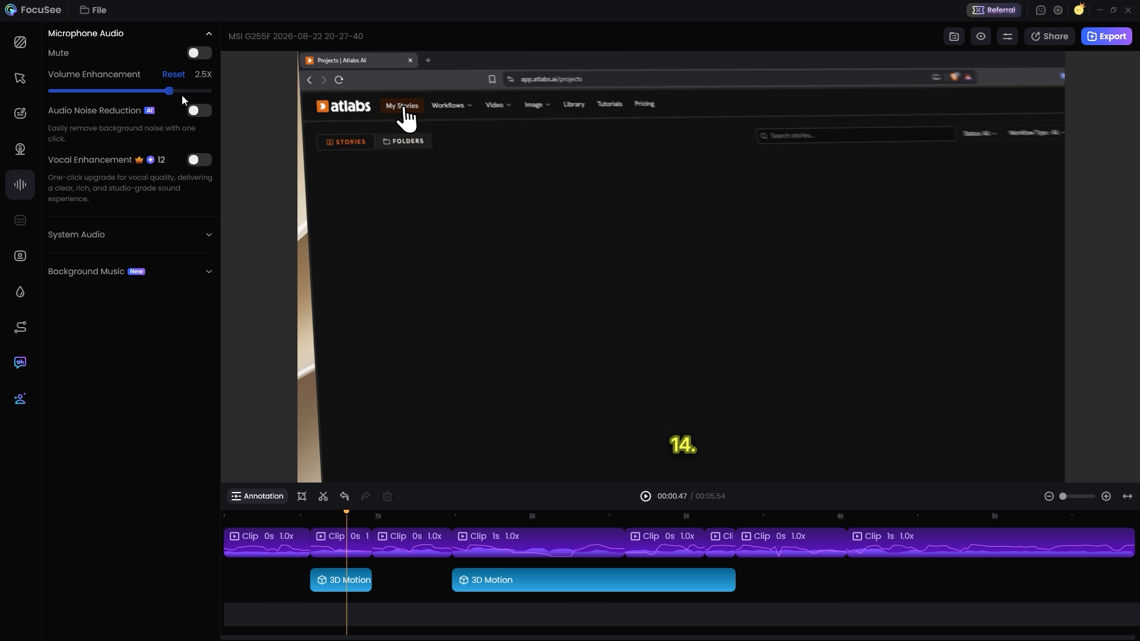
pyautogui.press('space')
# Add a hand-drawn circle annotation around the Workflows menu near the 3-second mark and check it in the preview
pyautogui.click(20, 113)
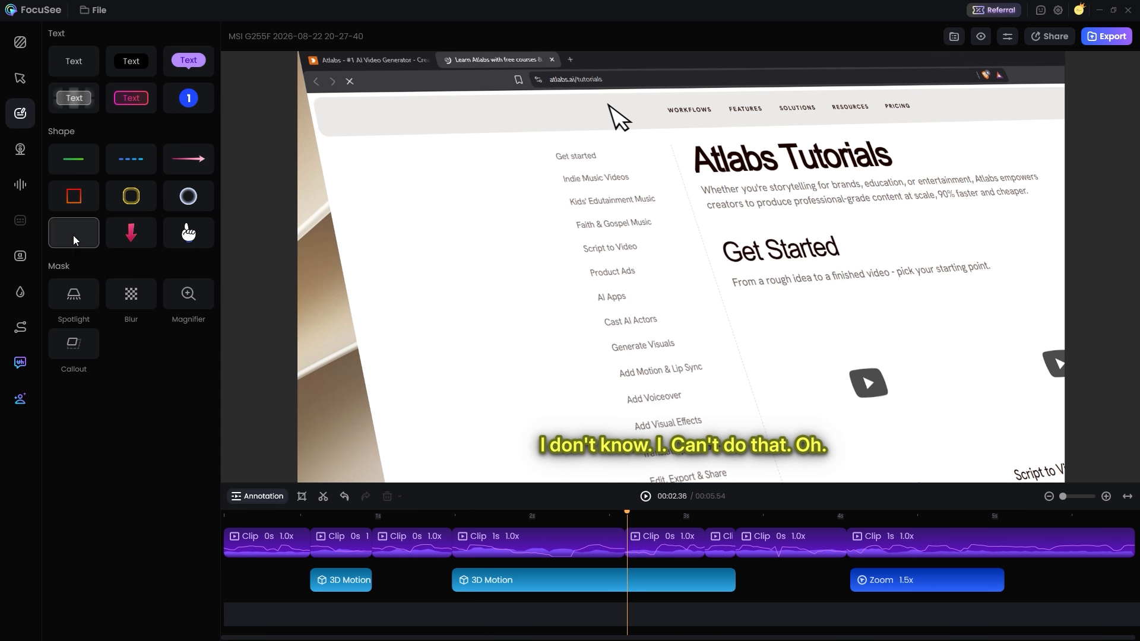
pyautogui.click(74, 233)
pyautogui.moveTo(696, 524)
pyautogui.mouseDown()
pyautogui.moveTo(611, 523)
pyautogui.moveTo(680, 528)
pyautogui.mouseUp()
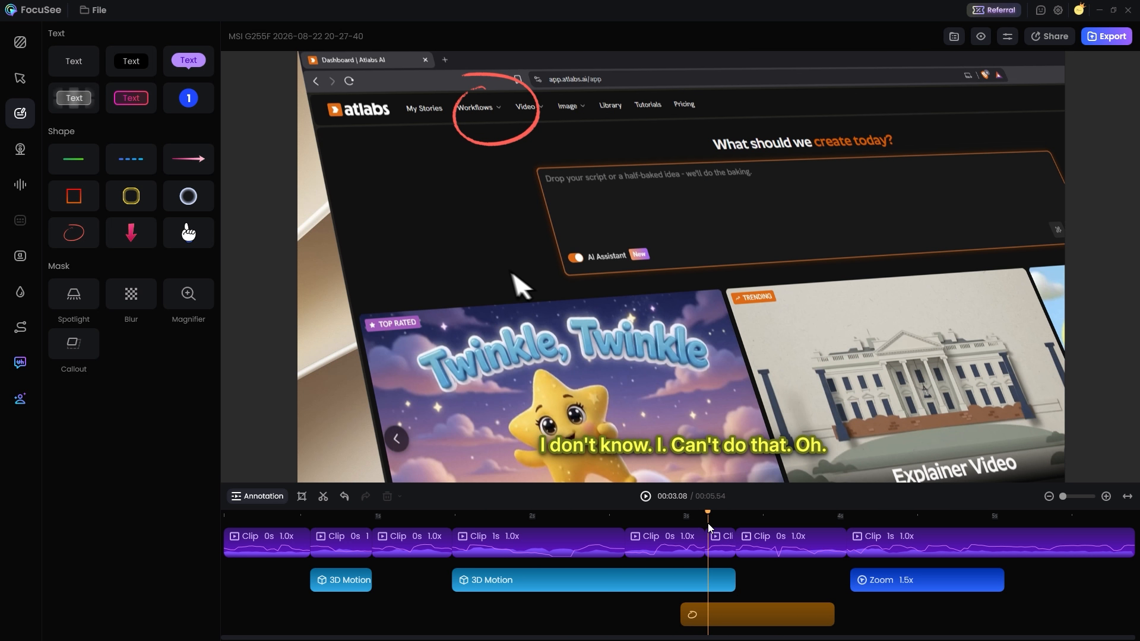
# Shift the hand-drawn circle segment to start just after 3 seconds and centre the circle on the Workflows menu
pyautogui.click(713, 624)
pyautogui.moveTo(712, 626); pyautogui.dragTo(728, 622)
pyautogui.moveTo(727, 525)
pyautogui.mouseDown()
pyautogui.moveTo(698, 527)
pyautogui.moveTo(743, 527)
pyautogui.moveTo(700, 527)
pyautogui.moveTo(716, 530)
pyautogui.mouseUp()
pyautogui.click(723, 616)
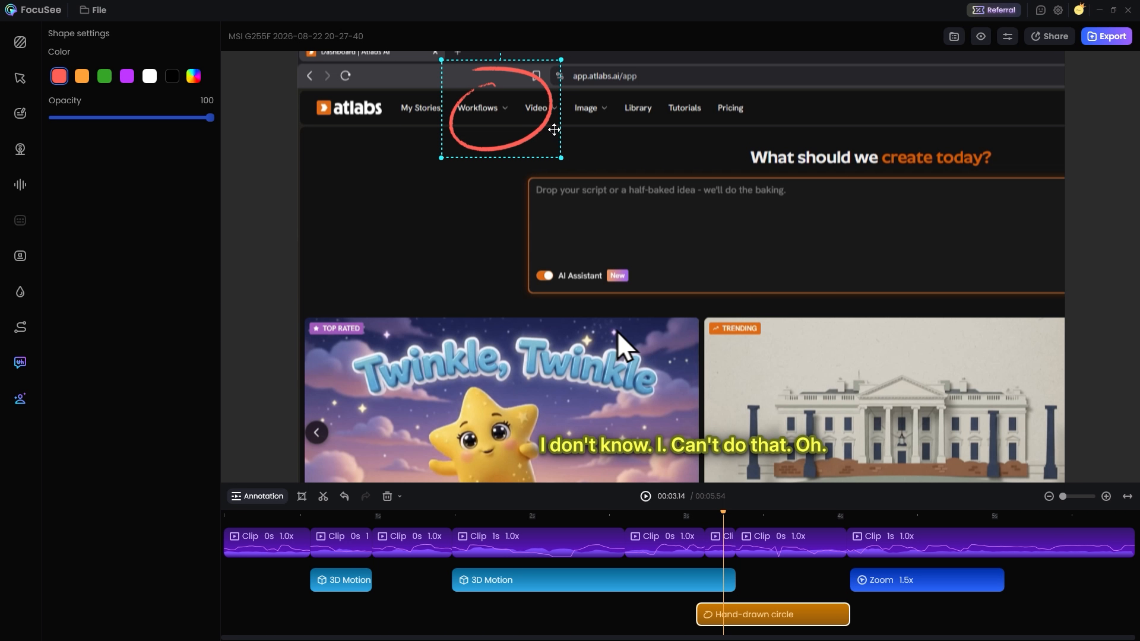
pyautogui.click(535, 156)
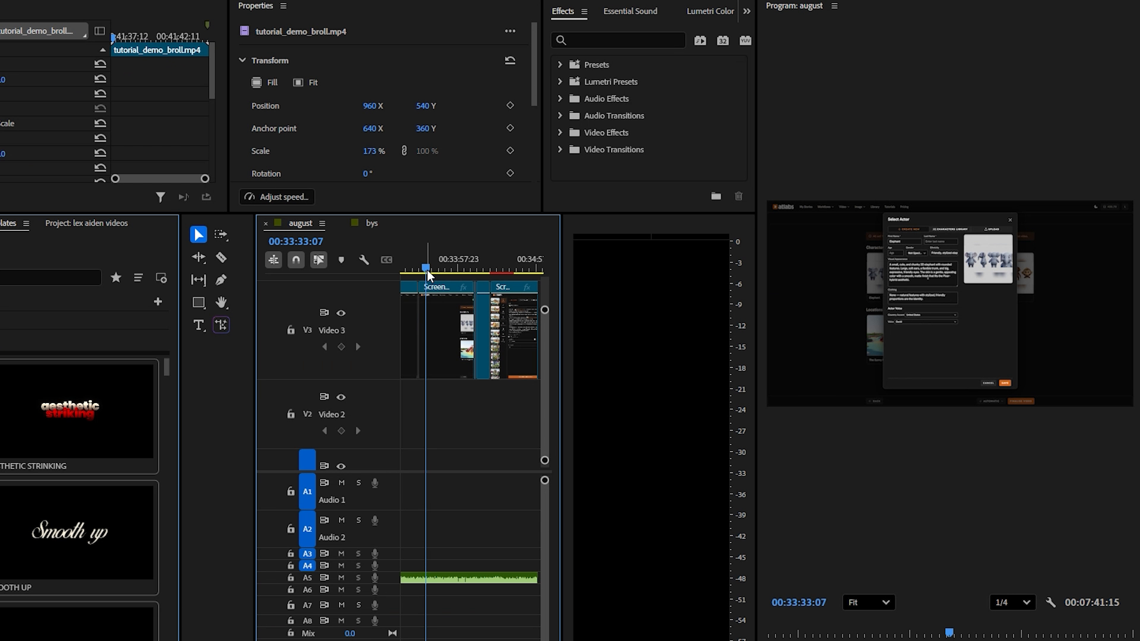
# Switch to Premiere Pro, set the Video 3 screen recording's scale to 165%, and split the clip at 00:33:41:10
pyautogui.moveTo(427, 271); pyautogui.dragTo(436, 265)
pyautogui.moveTo(370, 151); pyautogui.dragTo(398, 150)
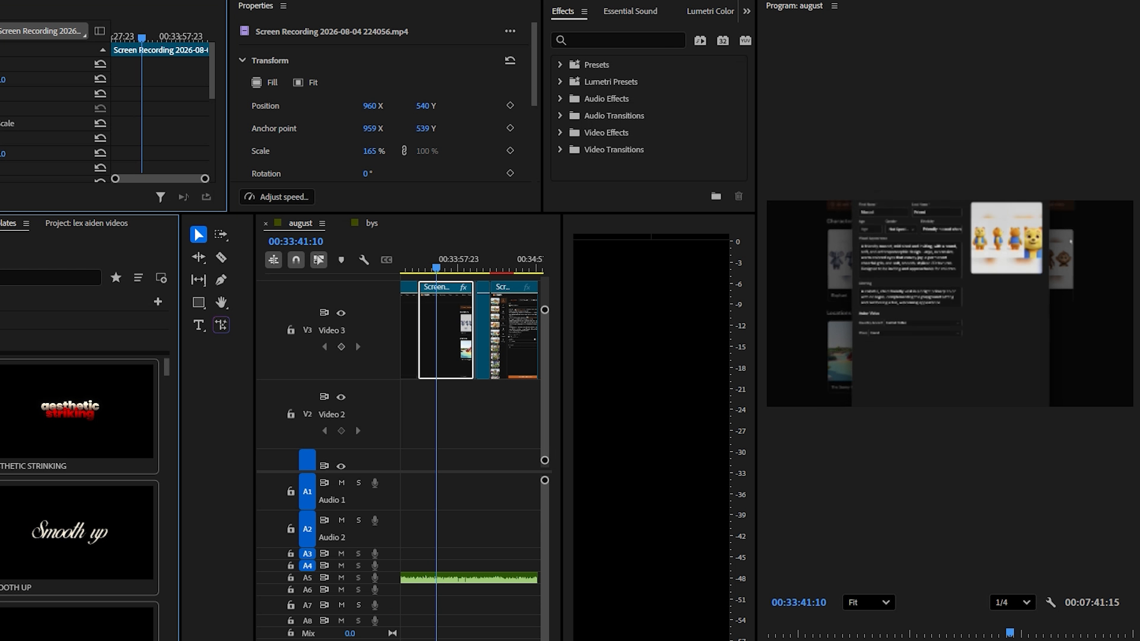
pyautogui.hotkey('ctrl', 'k')
pyautogui.click(444, 326)
# Split the Audio 5 clip at 00:33:41:10 in line with the Video 3 cut and play the sequence
pyautogui.scroll(2, 444, 326)
pyautogui.moveTo(435, 321); pyautogui.dragTo(464, 327)
pyautogui.scroll(-2, 442, 345)
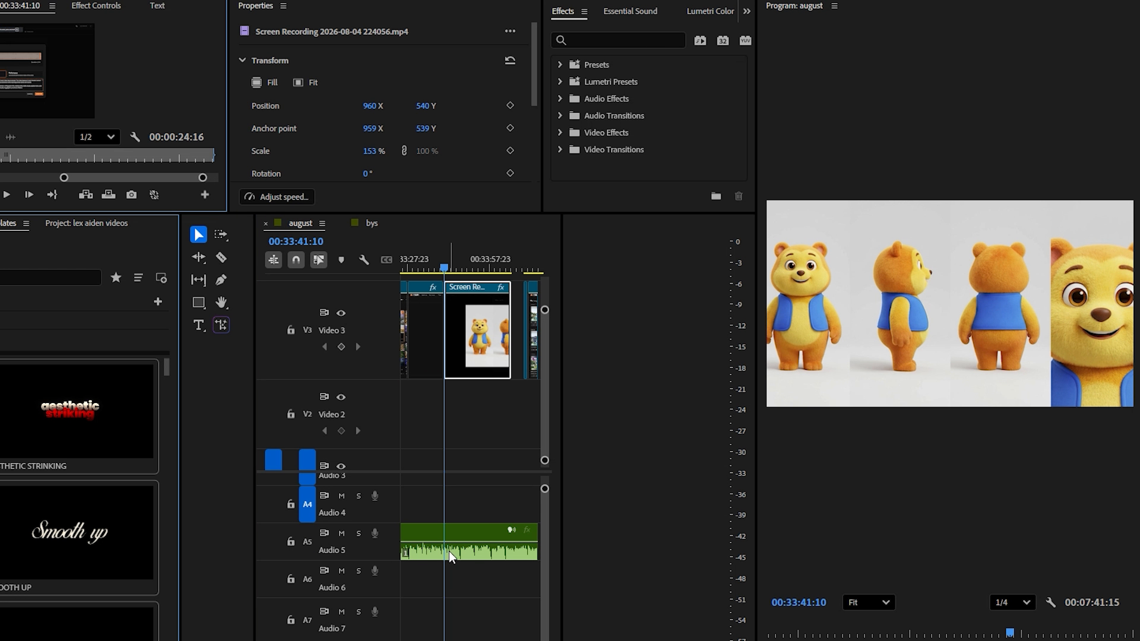
pyautogui.click(457, 547)
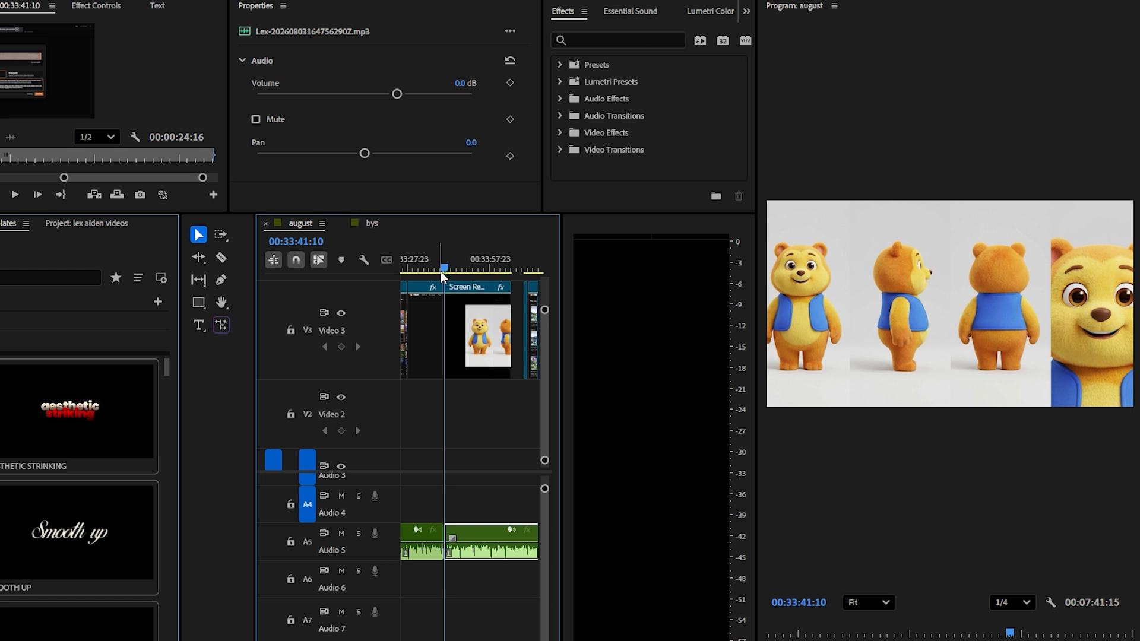
pyautogui.press('space')
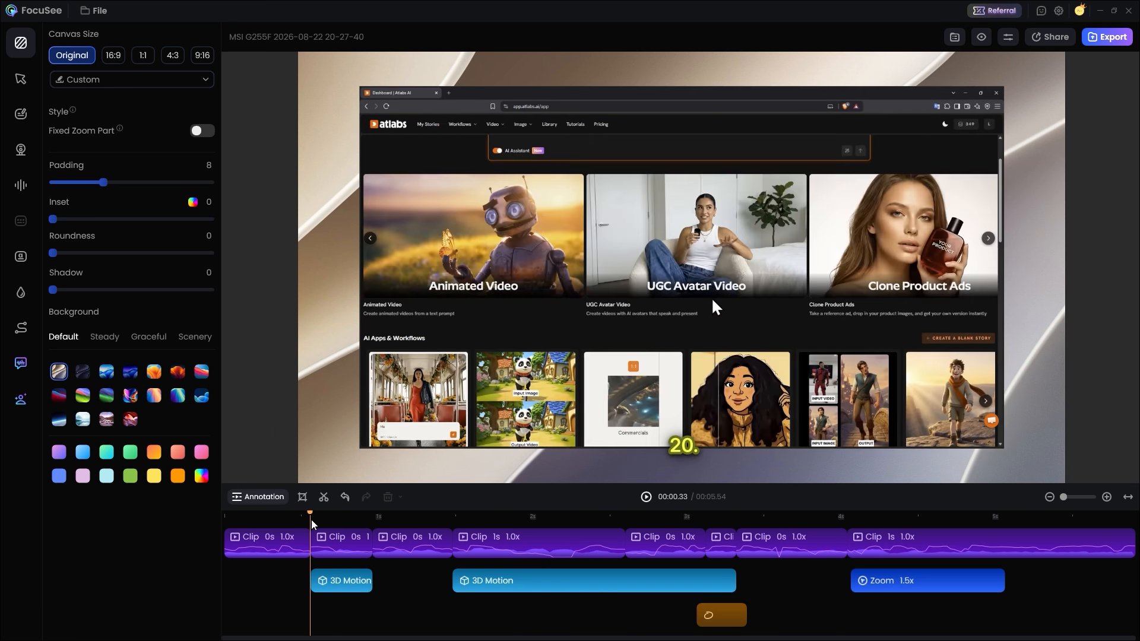
# Switch back to FocuSee and preview the first 3D Motion segment up to 00:00.51
pyautogui.click(338, 549)
pyautogui.click(347, 580)
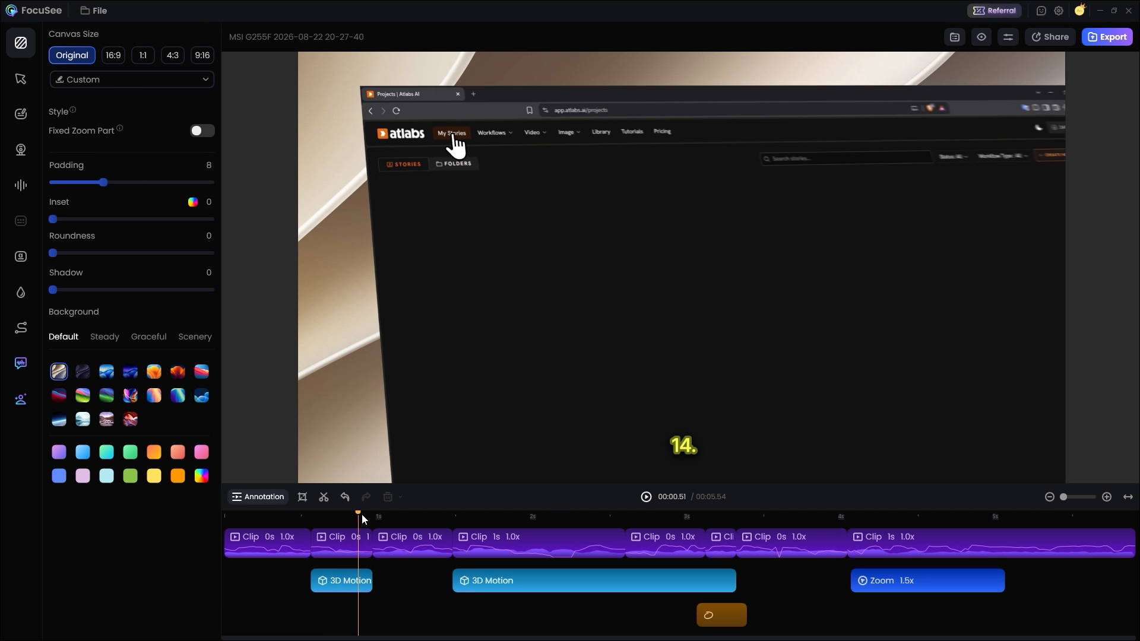